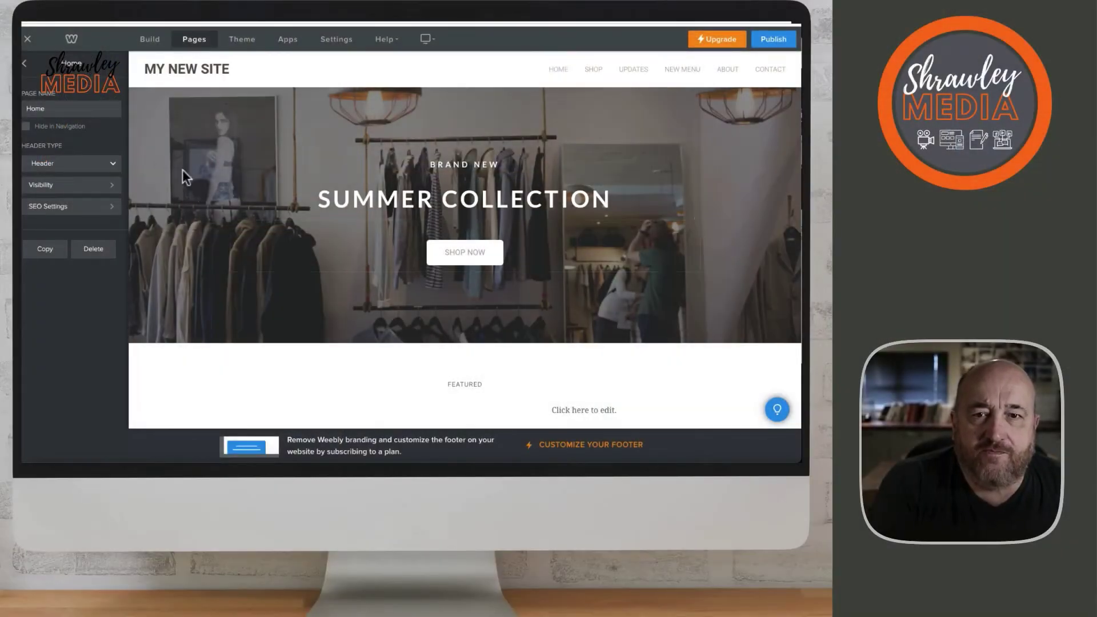
Go back to the Pages list and open the Updates blog page with its settings
click(26, 67)
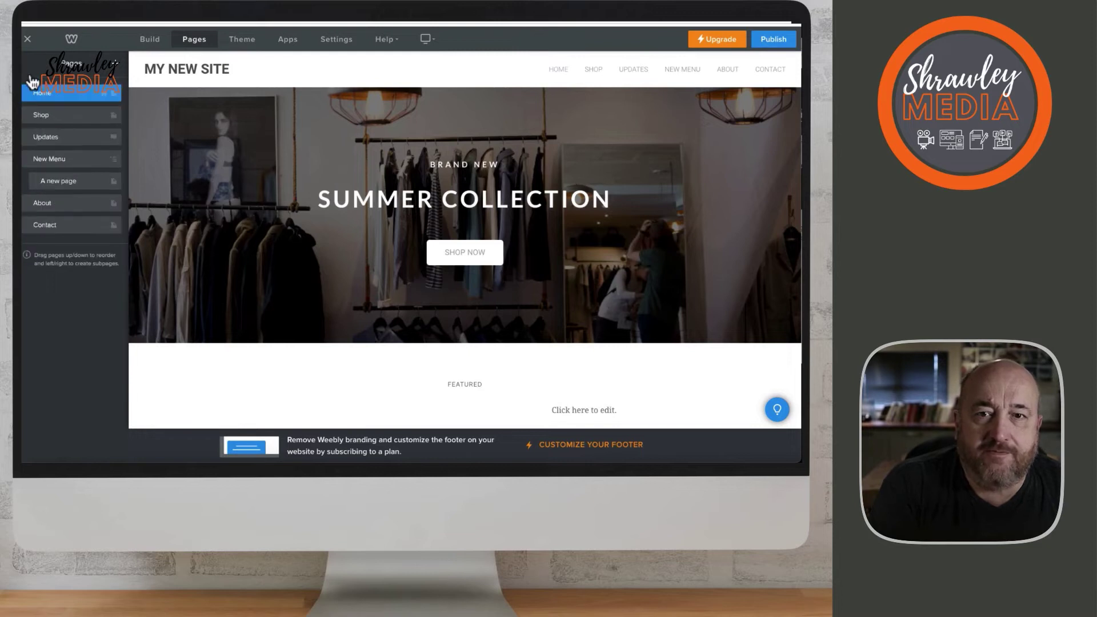
click(43, 139)
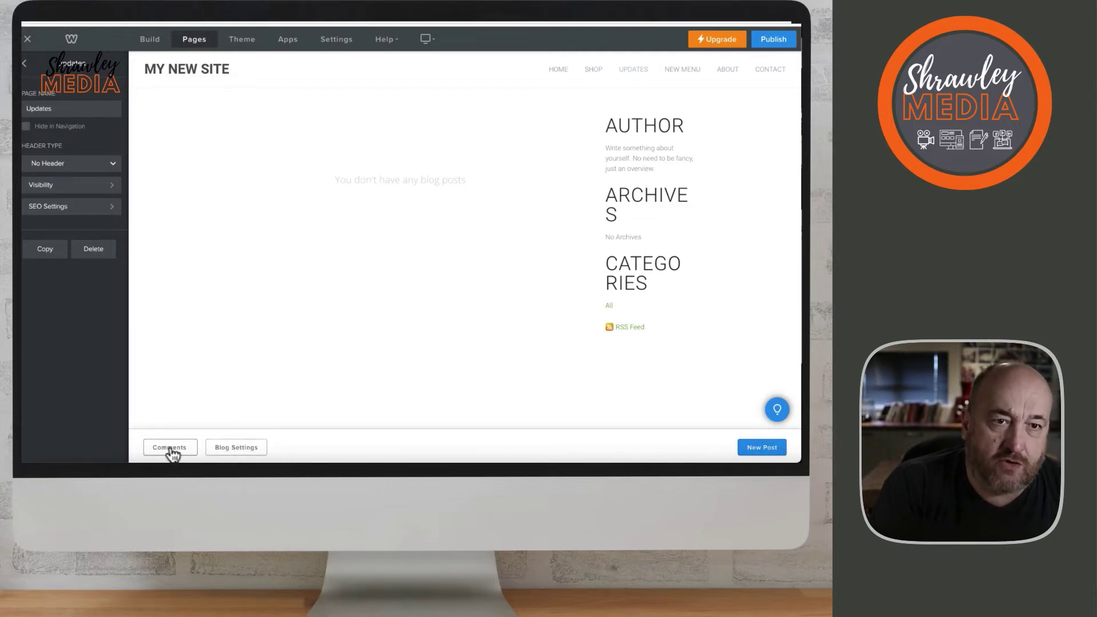
In the Updates Blog Settings, set posts per page to 6
click(243, 451)
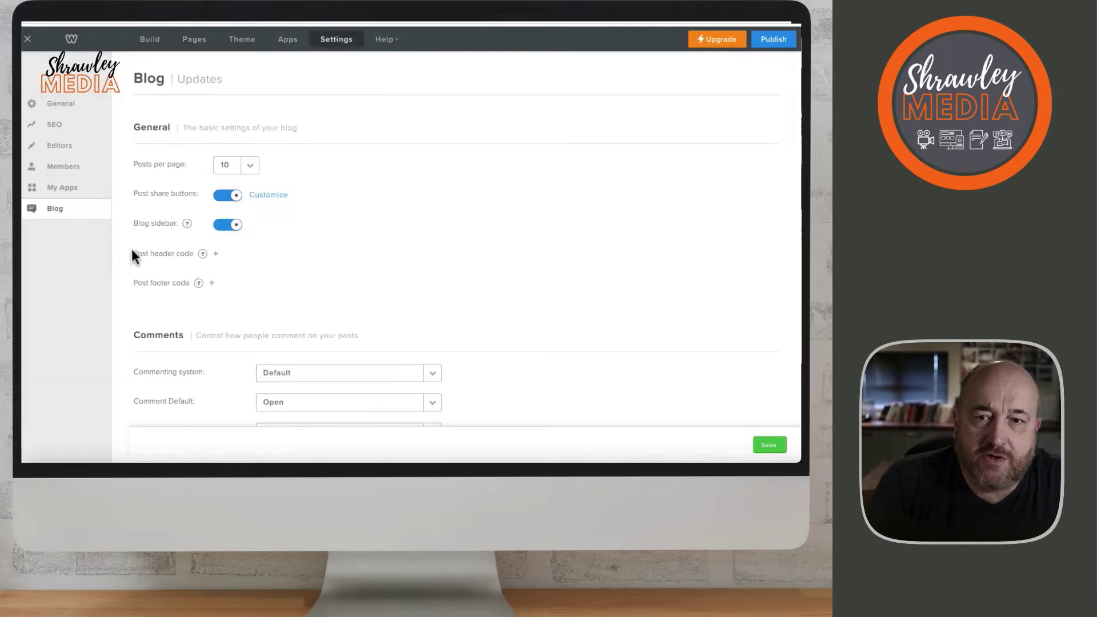
click(251, 172)
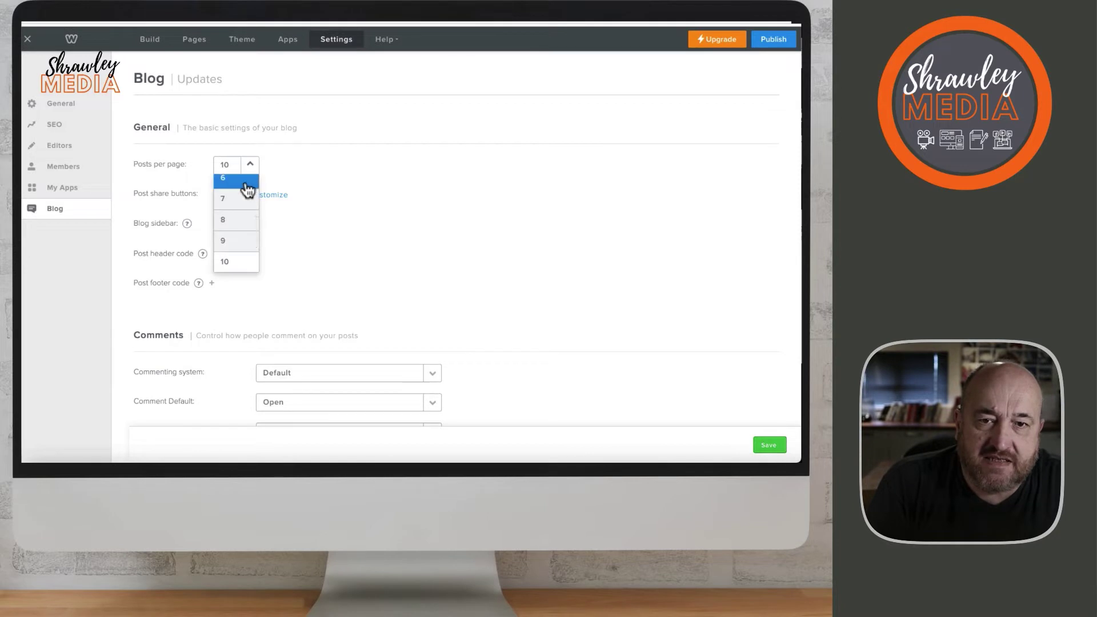
click(247, 193)
Confirm the share button choices and review the remaining blog settings
click(263, 193)
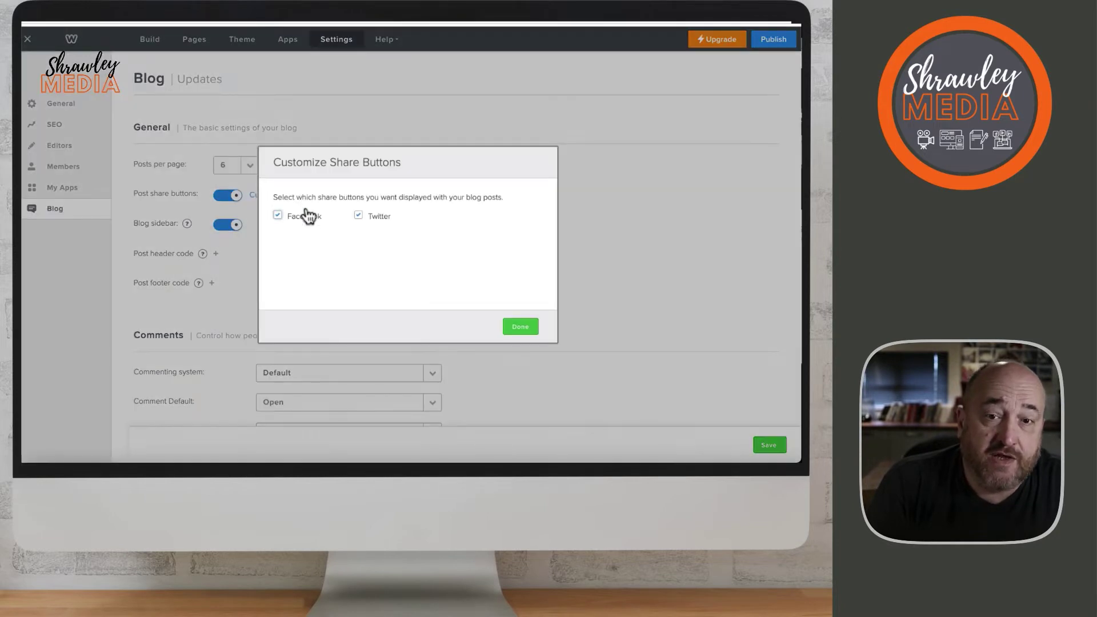
click(521, 327)
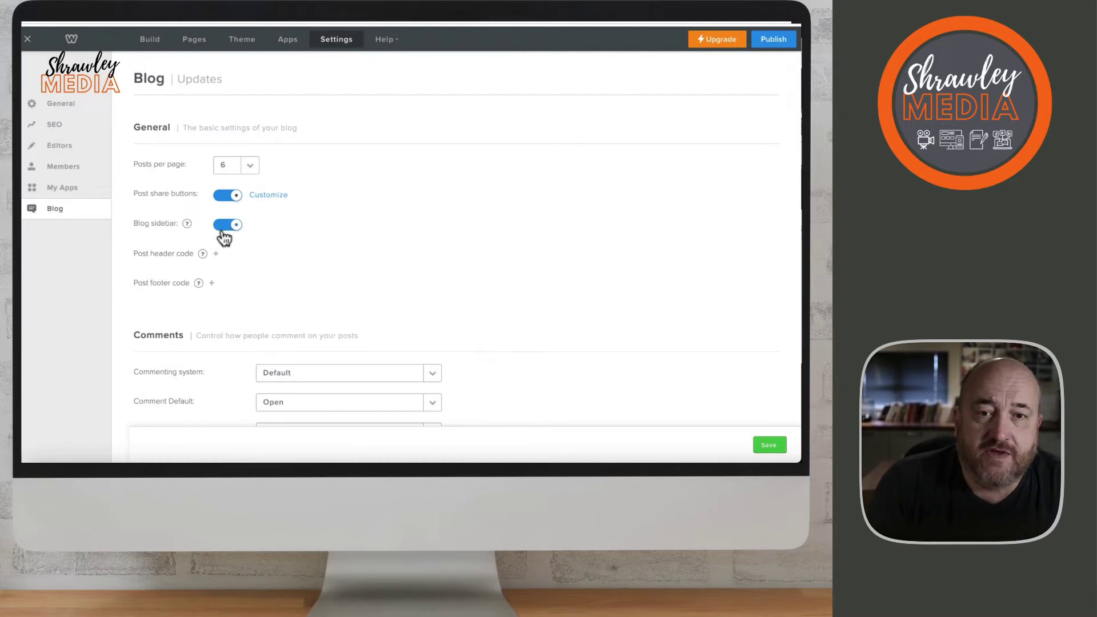
scroll(219, 262, down, 1)
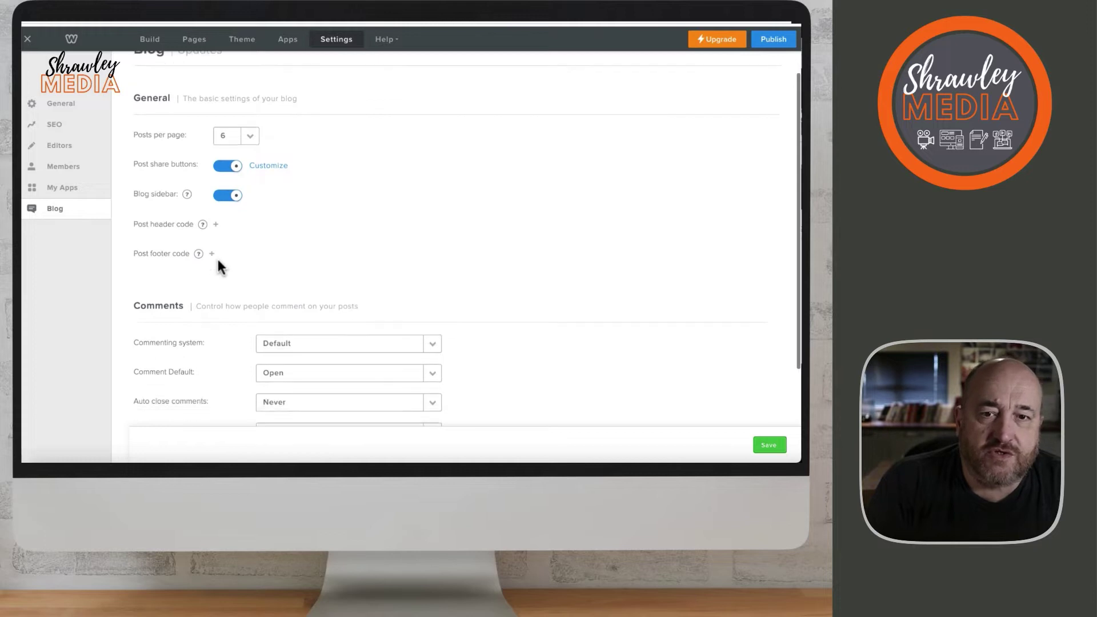
scroll(217, 256, down, 1)
mouse_move(203, 192)
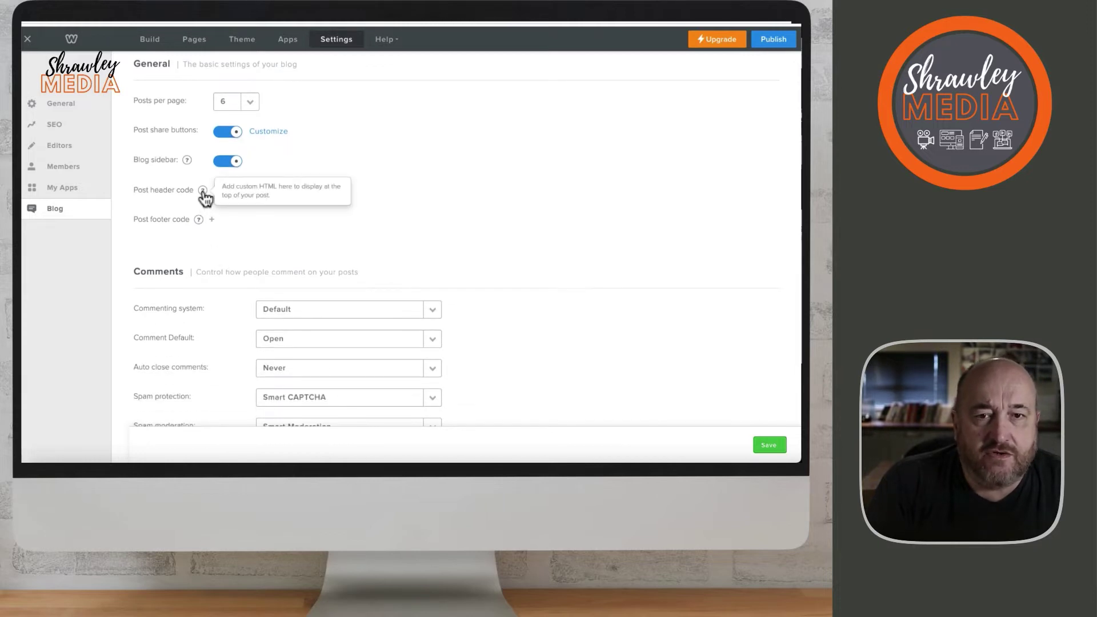
mouse_move(200, 224)
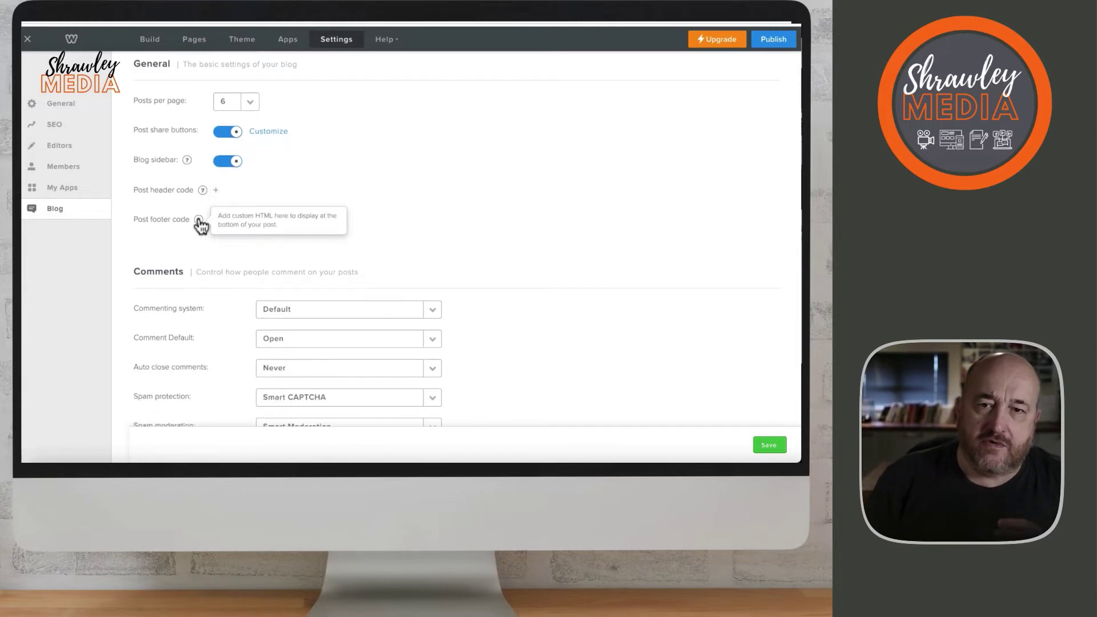
scroll(427, 259, down, 3)
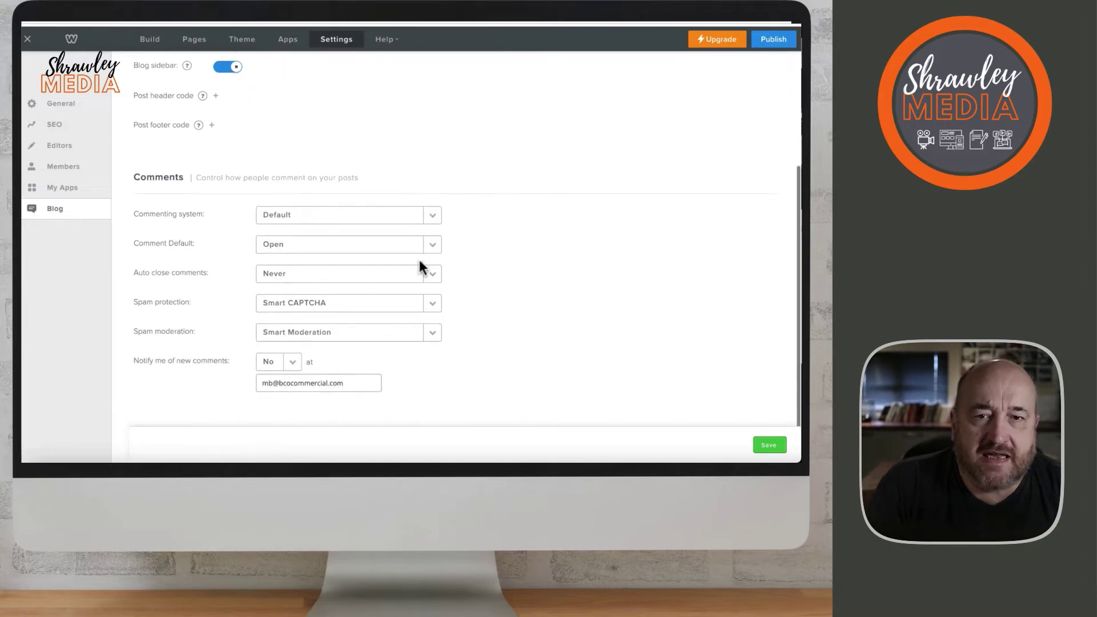
click(433, 217)
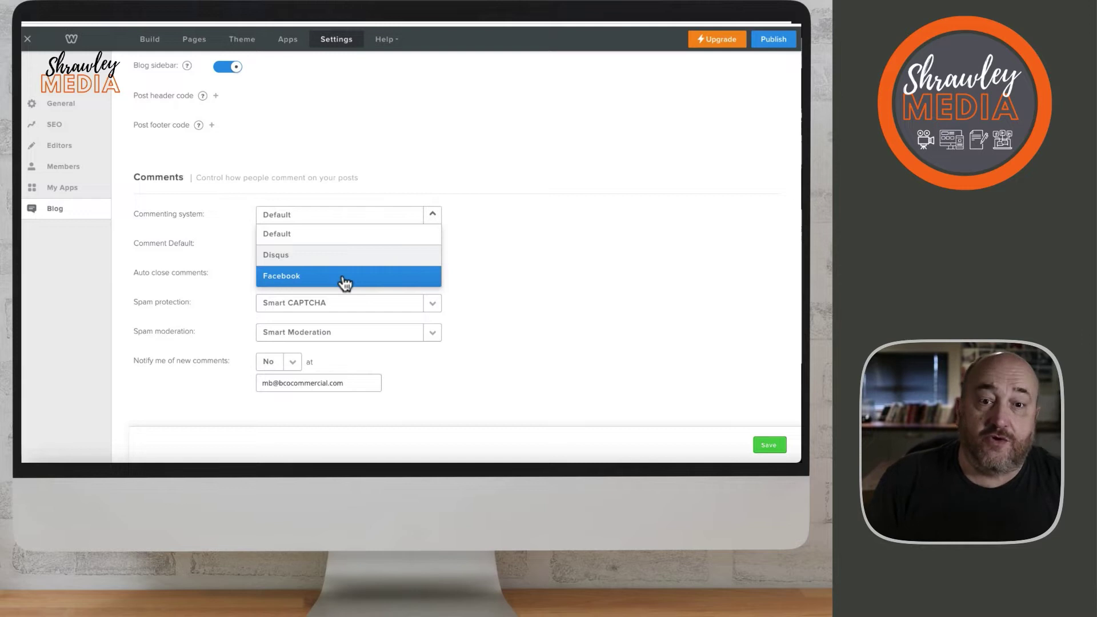
click(312, 241)
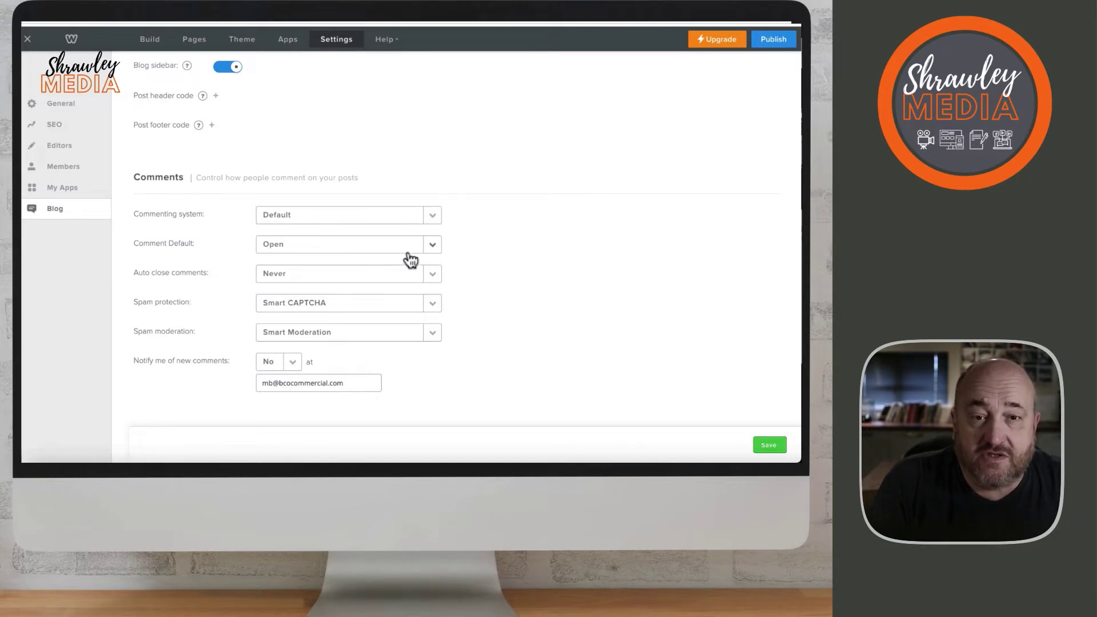
click(432, 245)
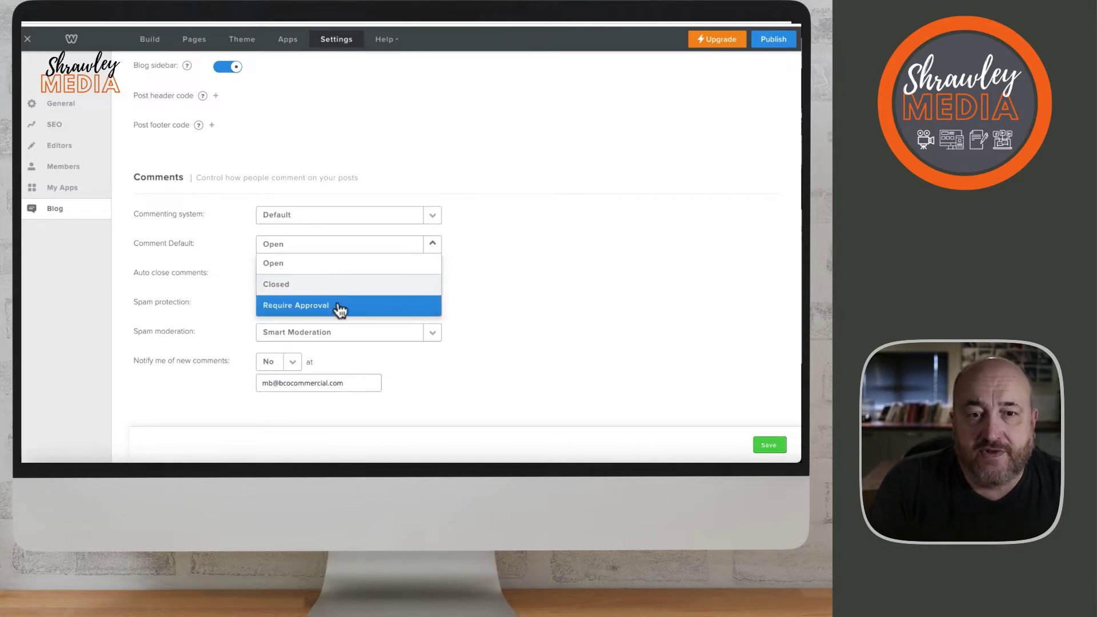
click(325, 267)
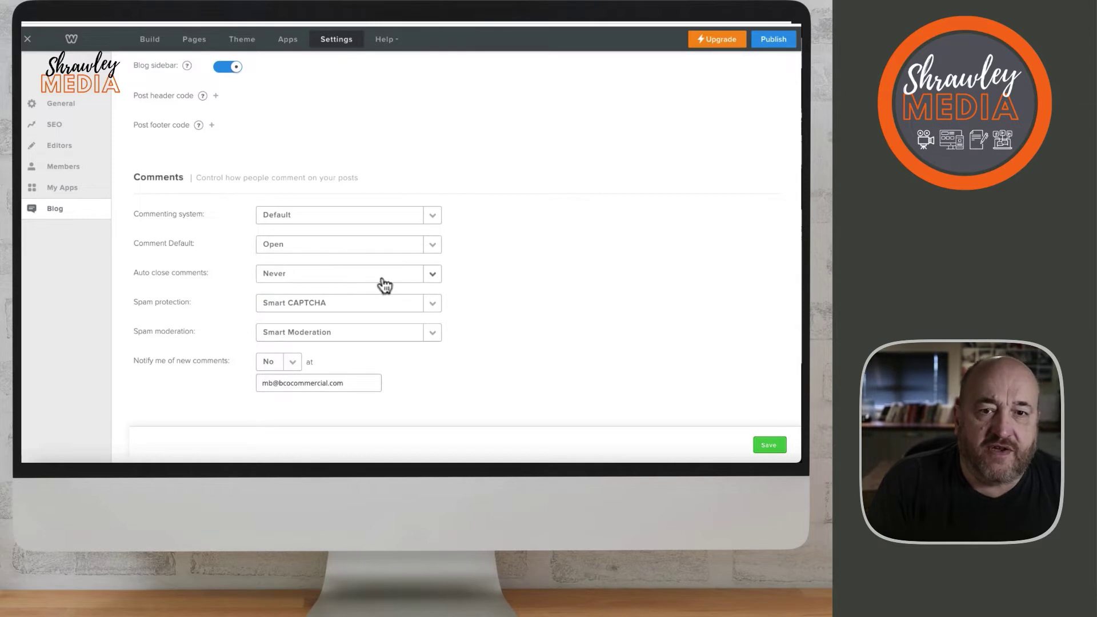
click(432, 274)
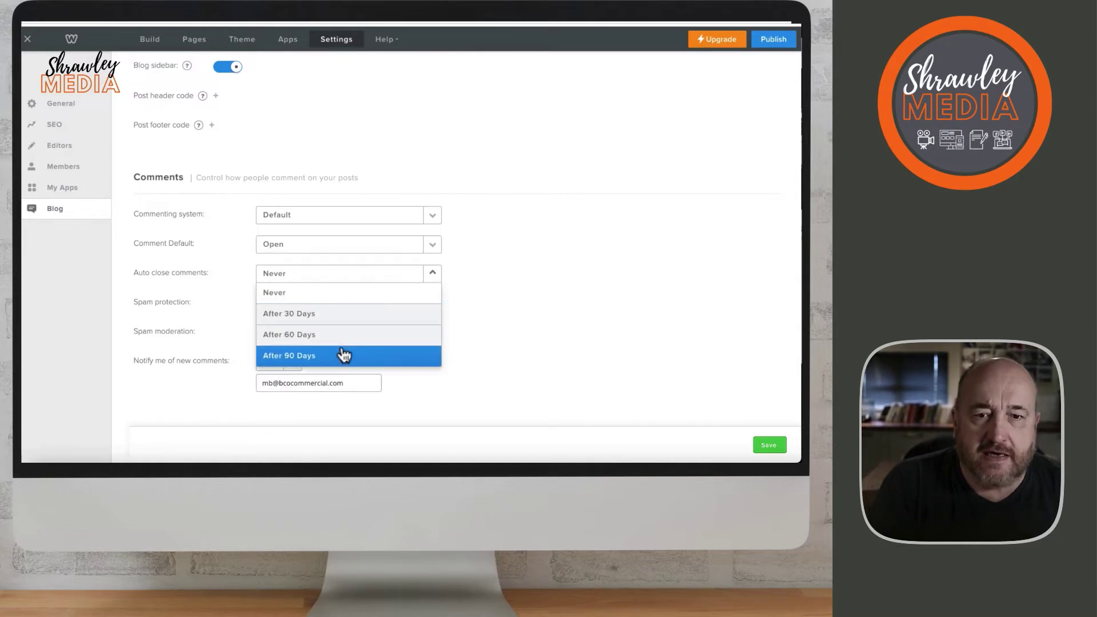
click(327, 277)
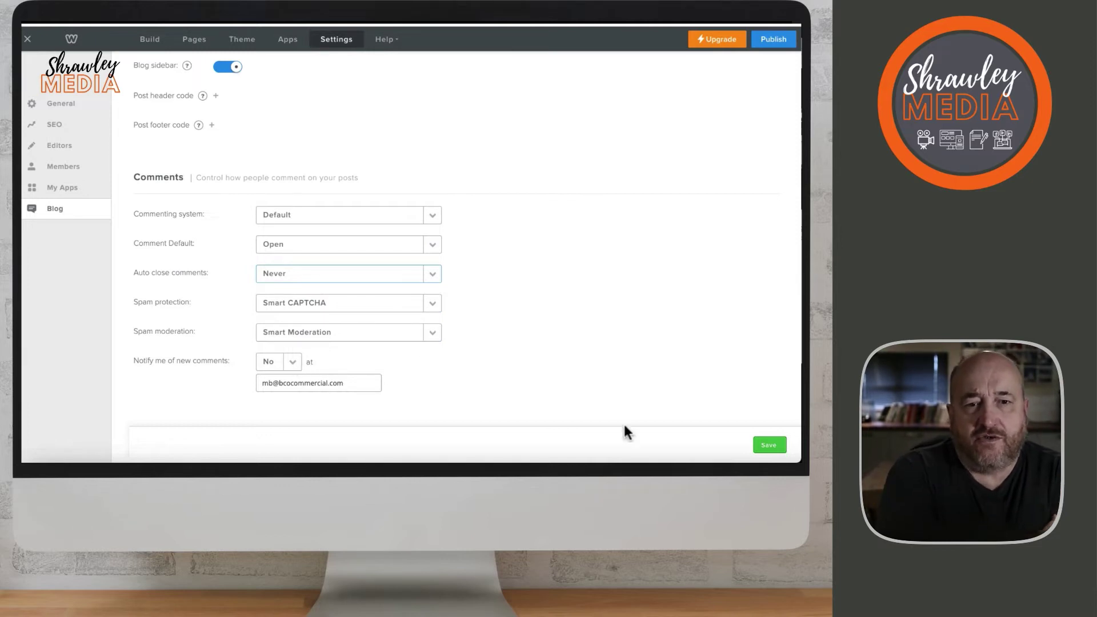
Save the Updates blog settings so the confirmation reads Updated
click(769, 446)
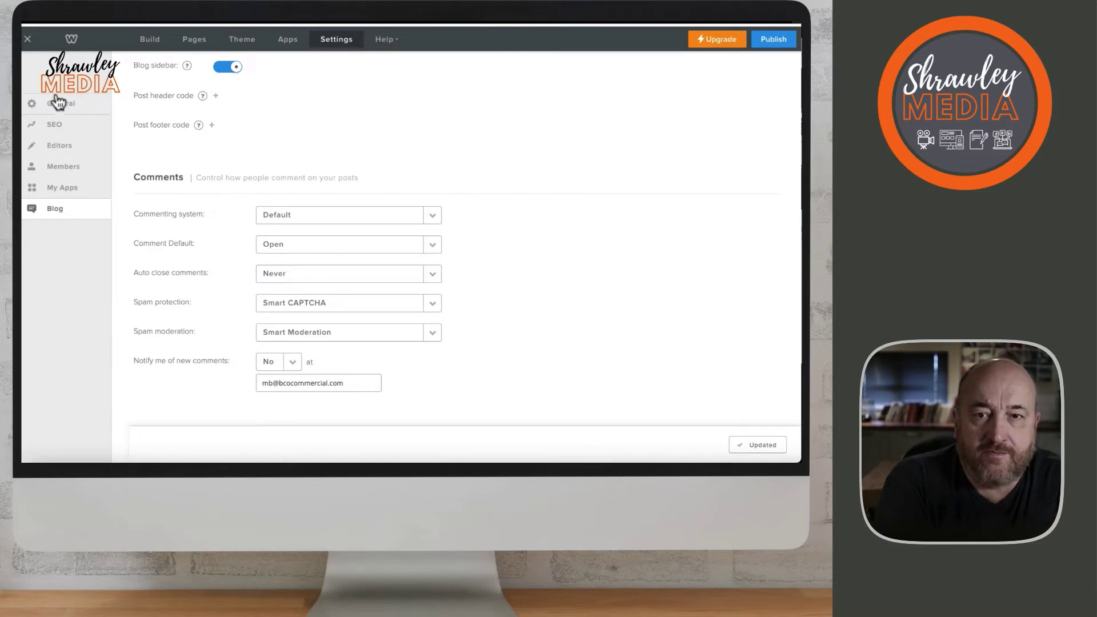
Return to the blog page editor and shrink the AUTHOR and ARCHIVES sidebar headings
click(150, 39)
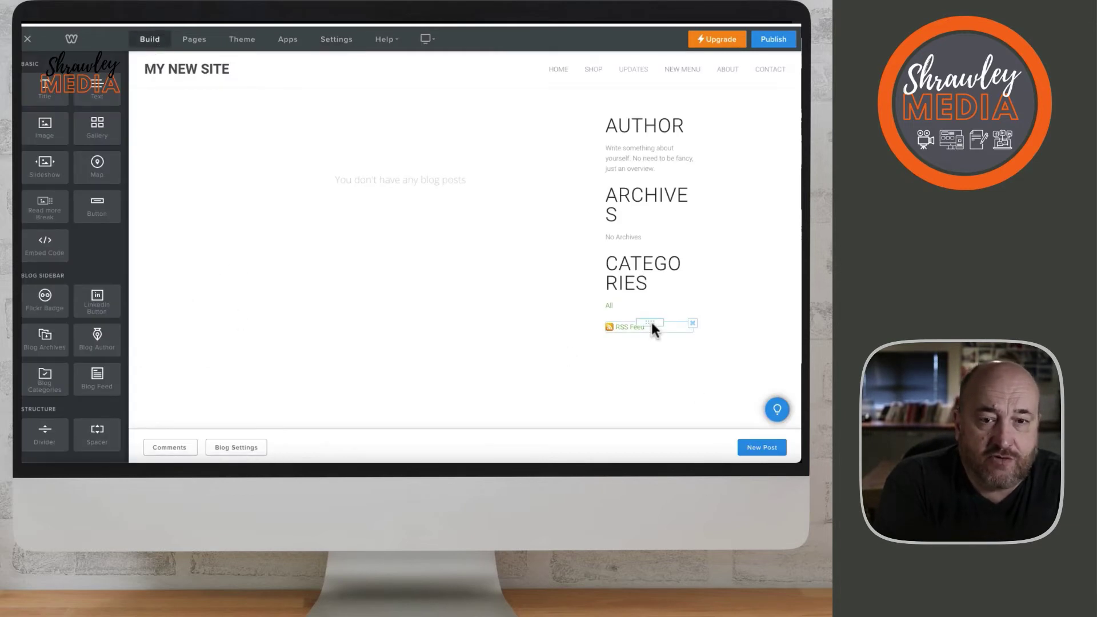
click(661, 134)
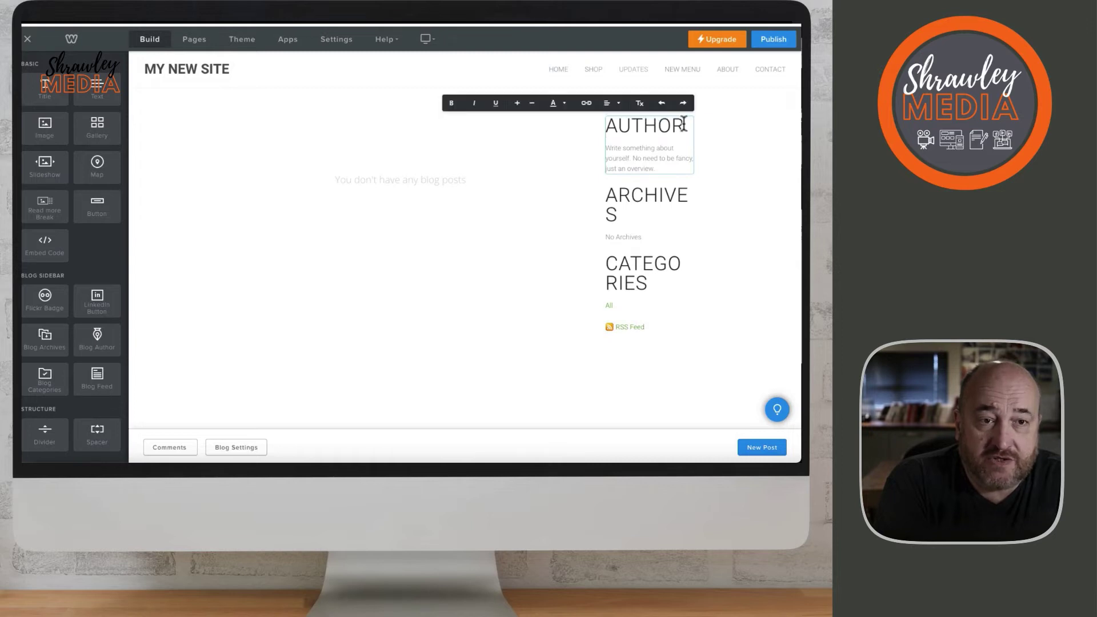
drag(684, 125, 609, 127)
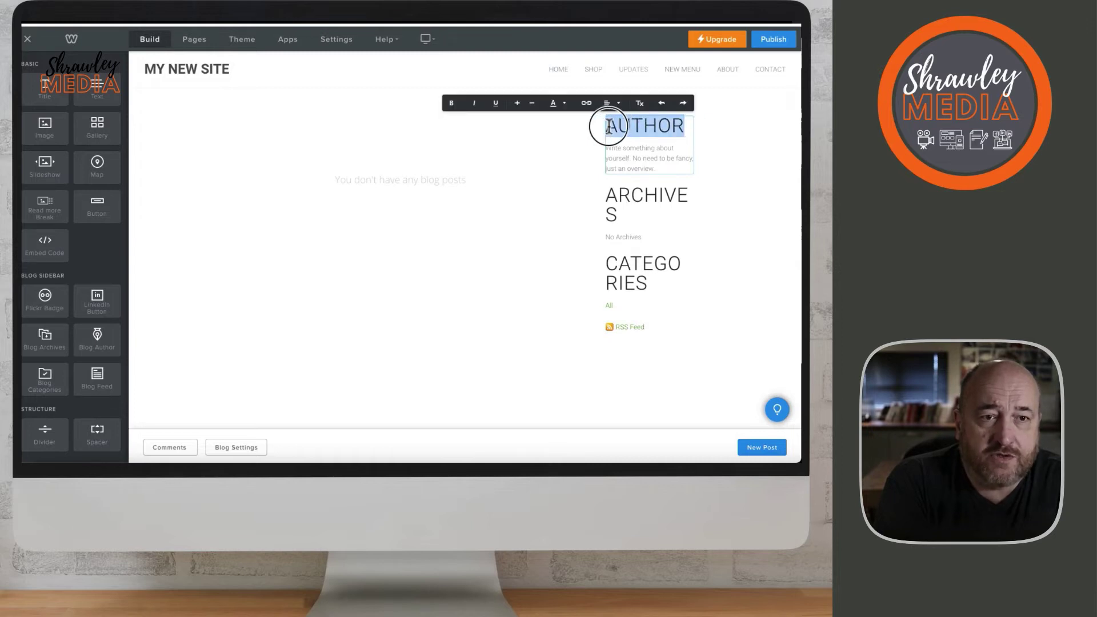
click(532, 106)
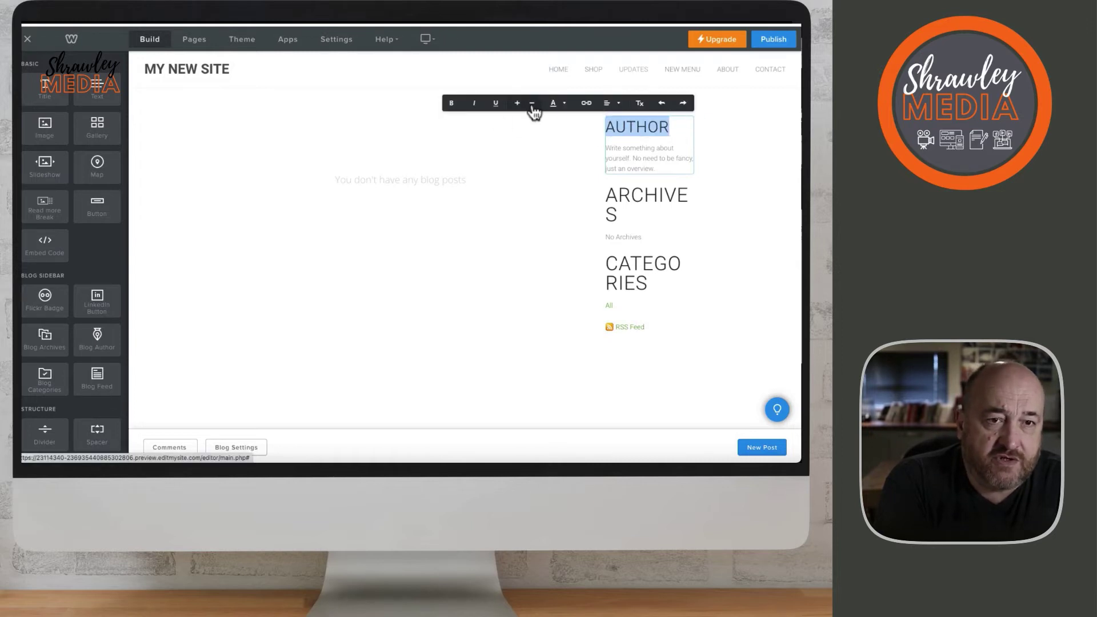
click(623, 218)
drag(622, 218, 595, 193)
click(532, 171)
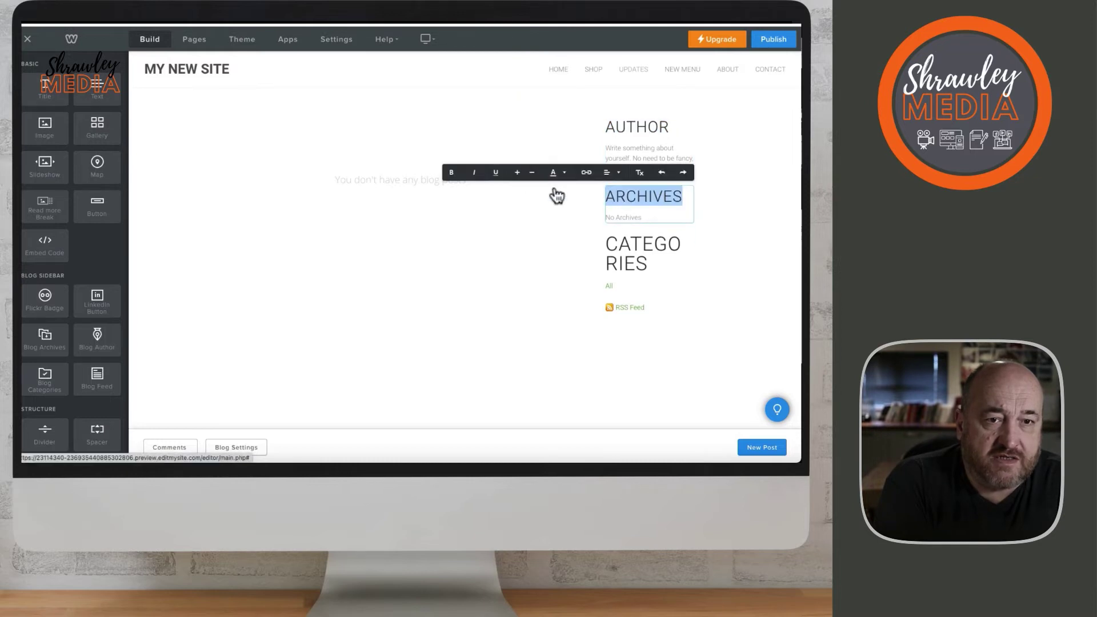
Shrink the CATEGORIES heading two sizes so it fits on one line
click(651, 264)
drag(650, 264, 592, 246)
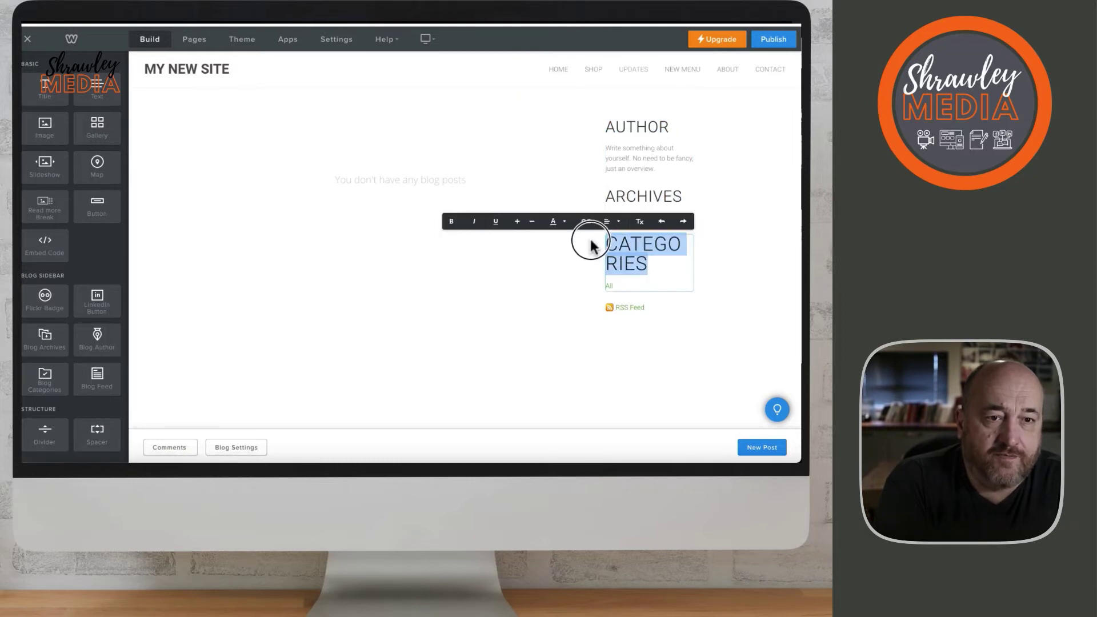
click(532, 224)
click(532, 224)
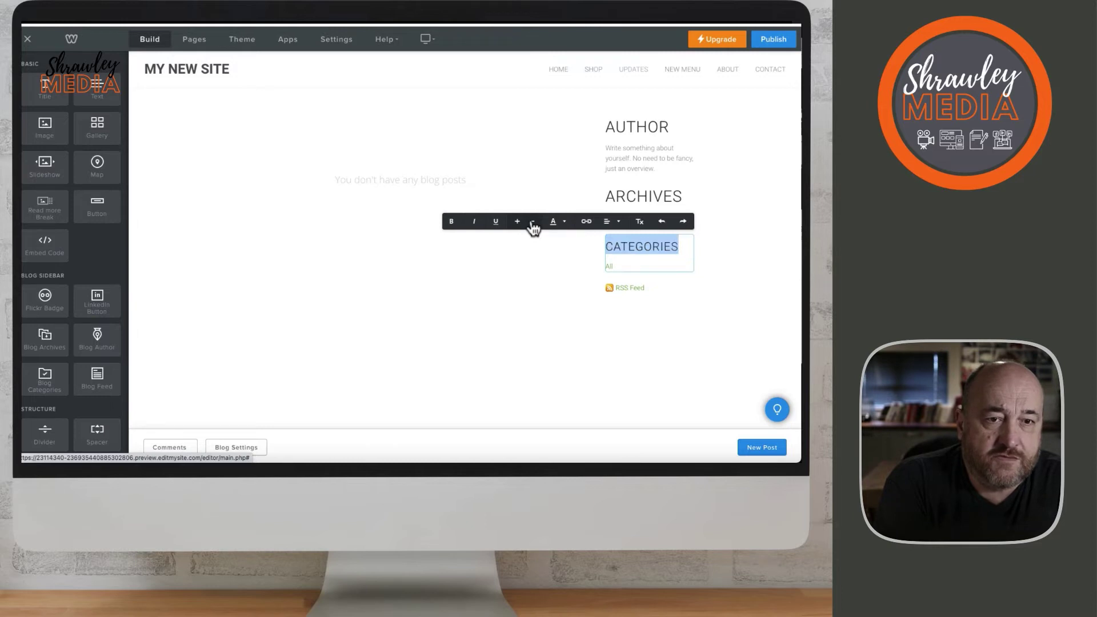
Reduce the ARCHIVES and AUTHOR headings further to a smaller text size
click(678, 199)
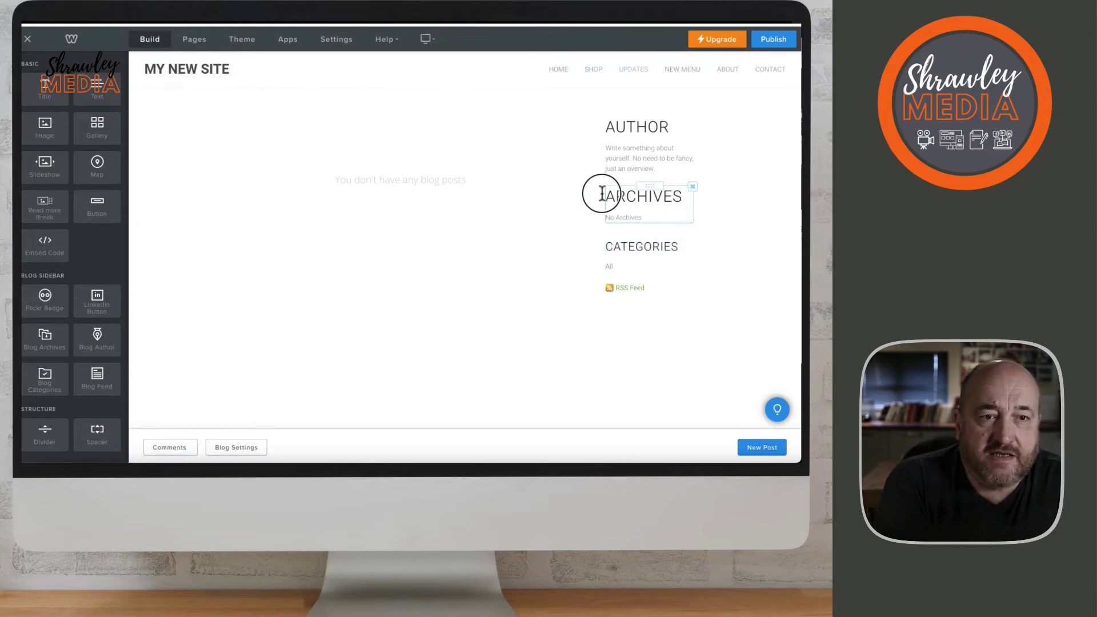
drag(681, 198, 634, 199)
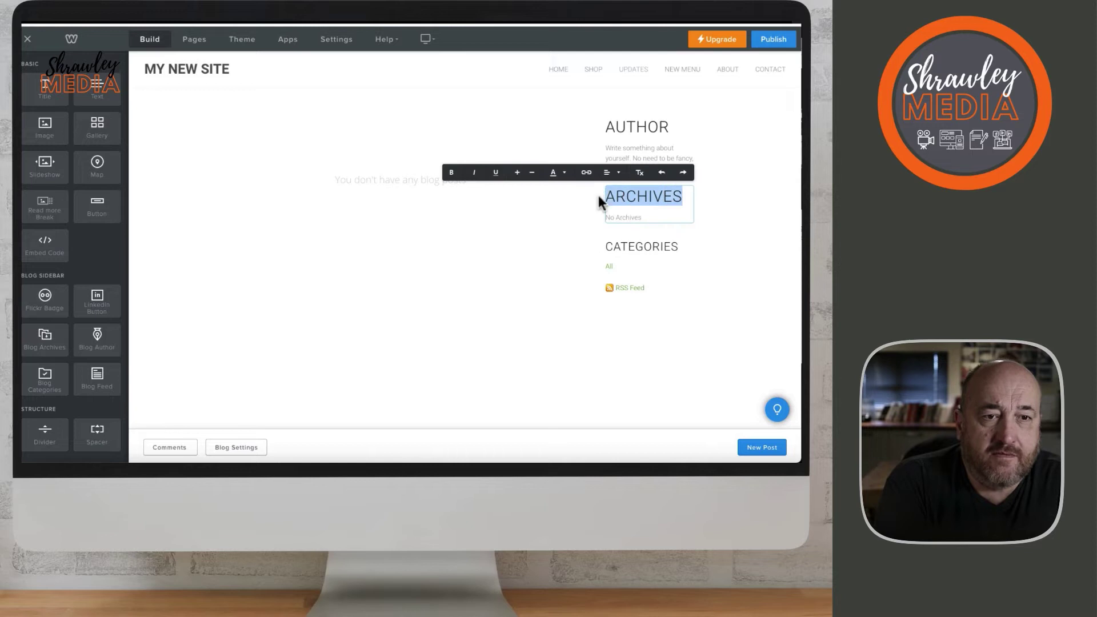
click(680, 194)
drag(680, 194, 604, 196)
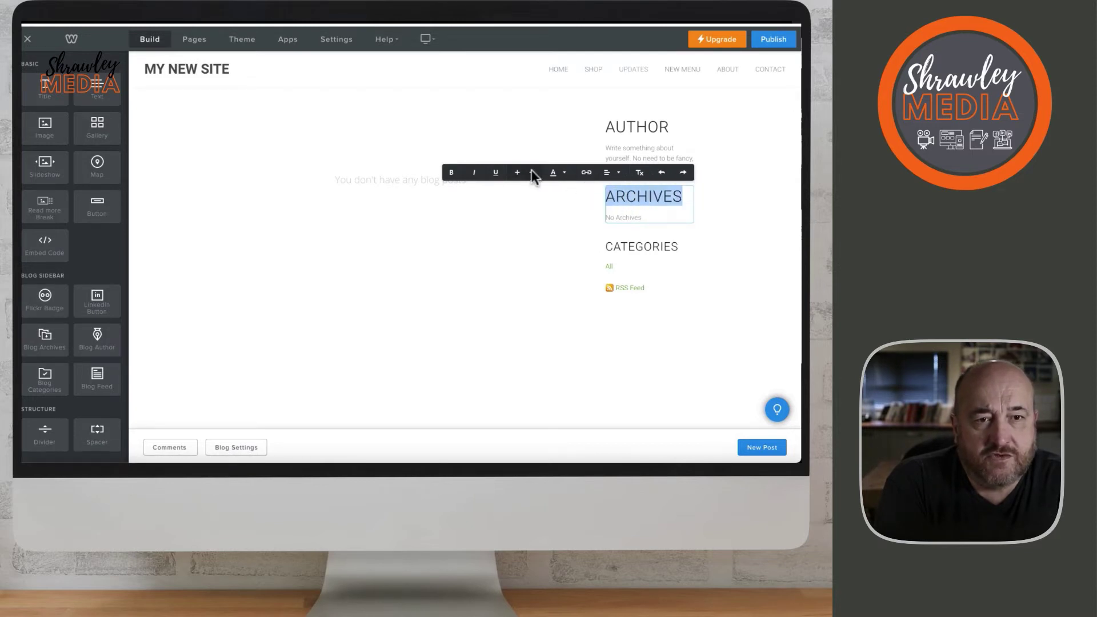
click(532, 174)
click(667, 127)
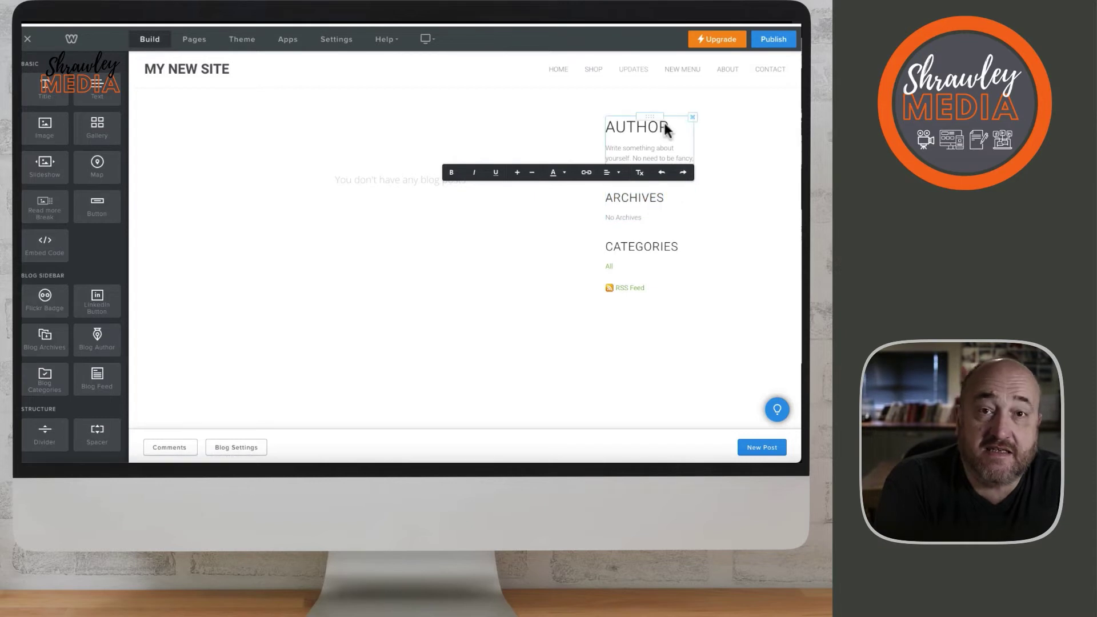
drag(666, 126, 603, 127)
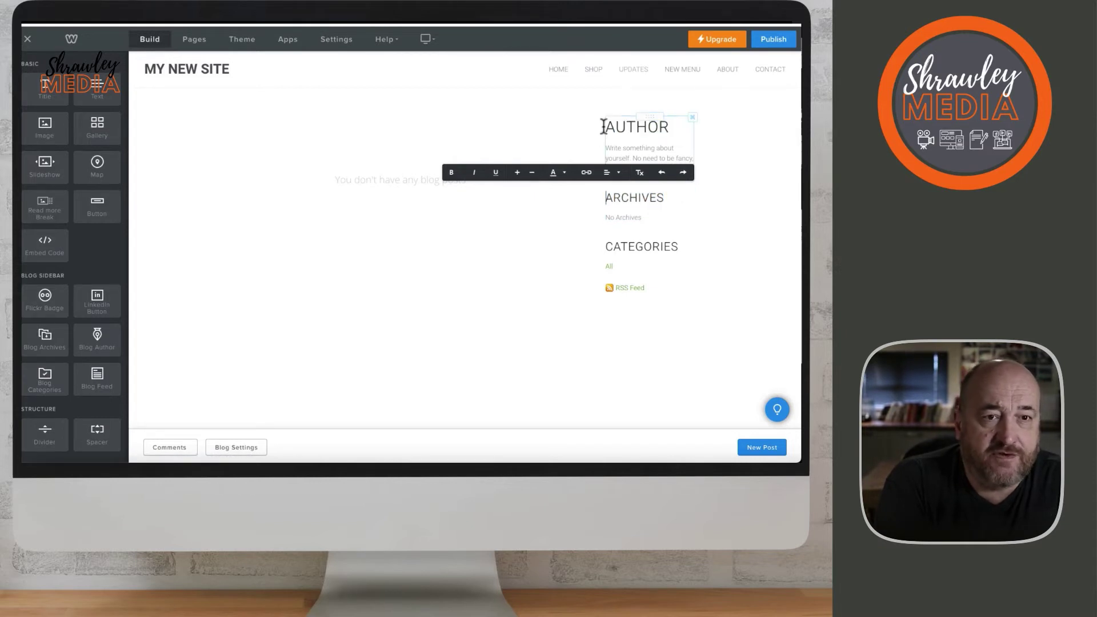
click(531, 171)
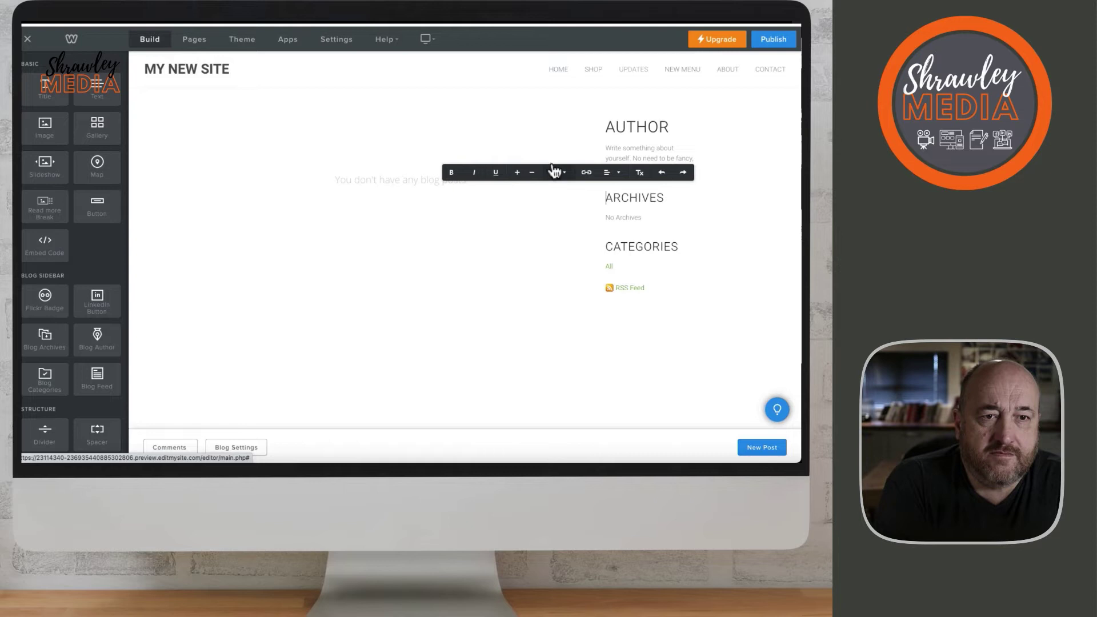
click(666, 126)
drag(666, 126, 595, 128)
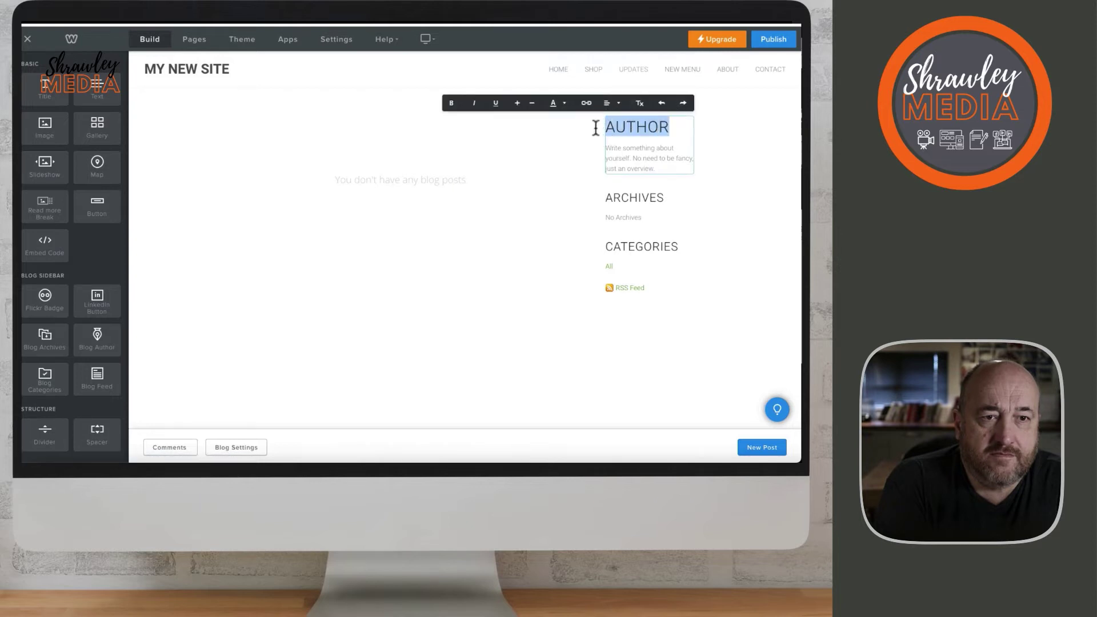
click(533, 102)
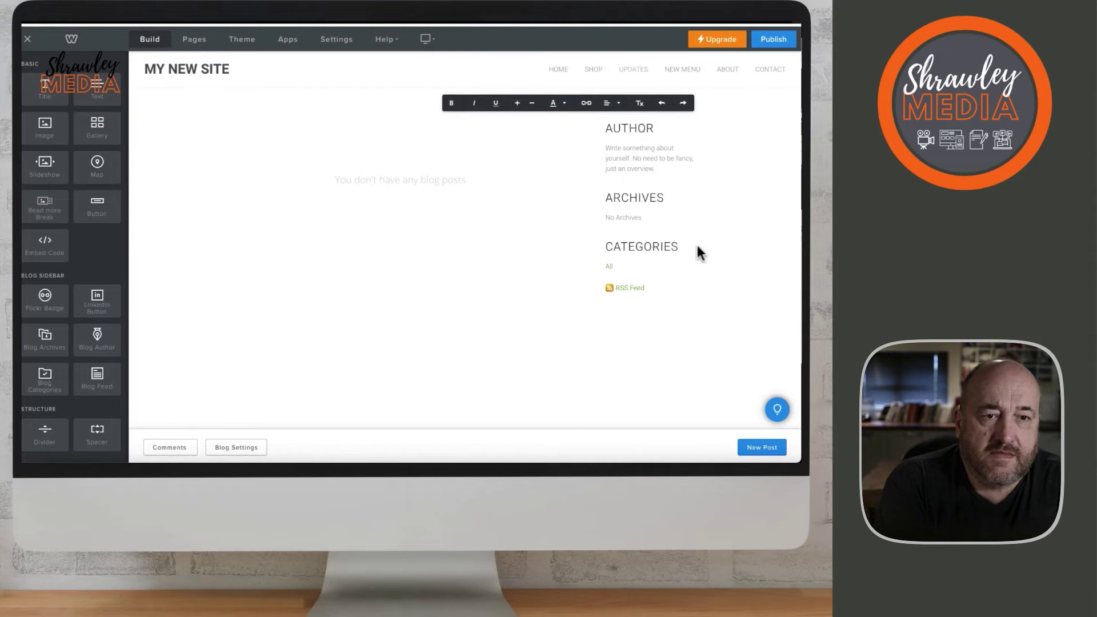
Place an image placeholder in the sidebar below the author blurb, above ARCHIVES
drag(47, 126, 654, 129)
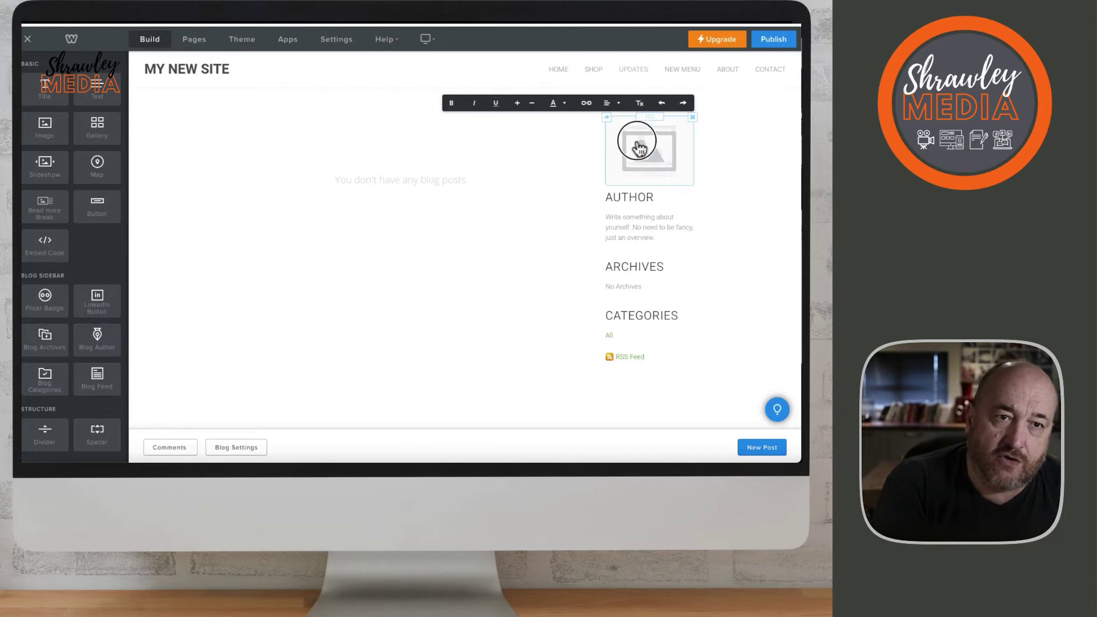
drag(639, 140, 644, 234)
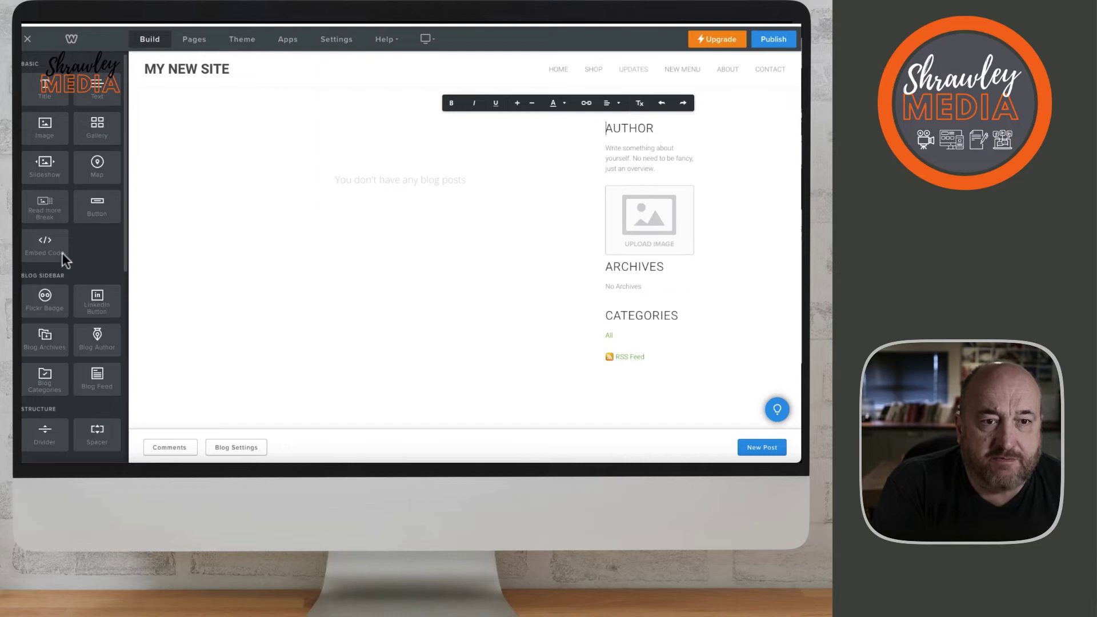
scroll(56, 326, down, 4)
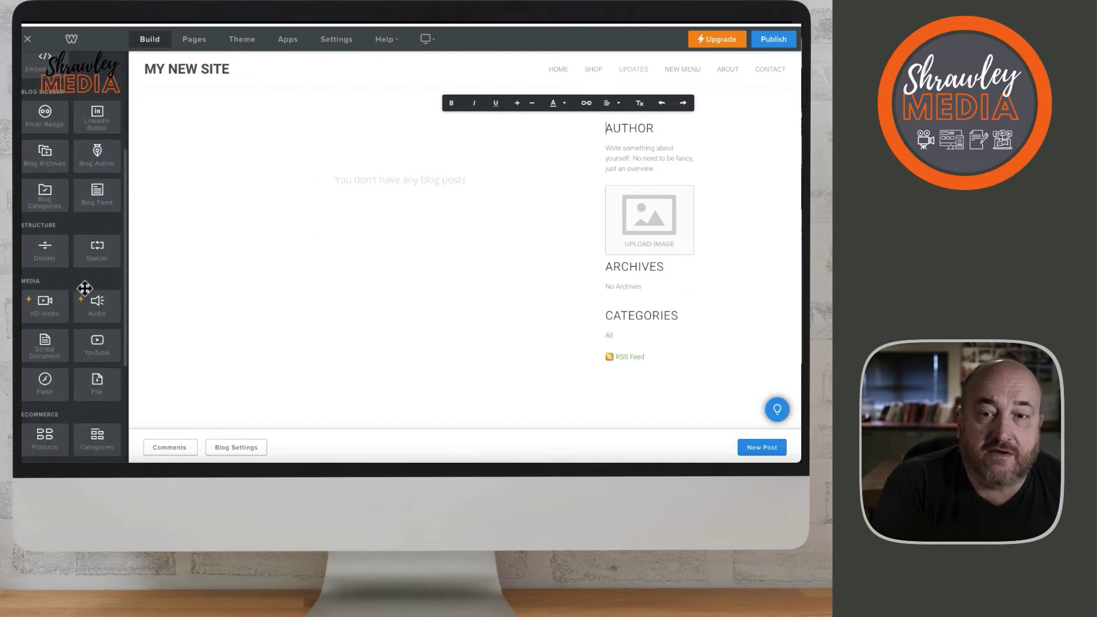
drag(95, 250, 627, 268)
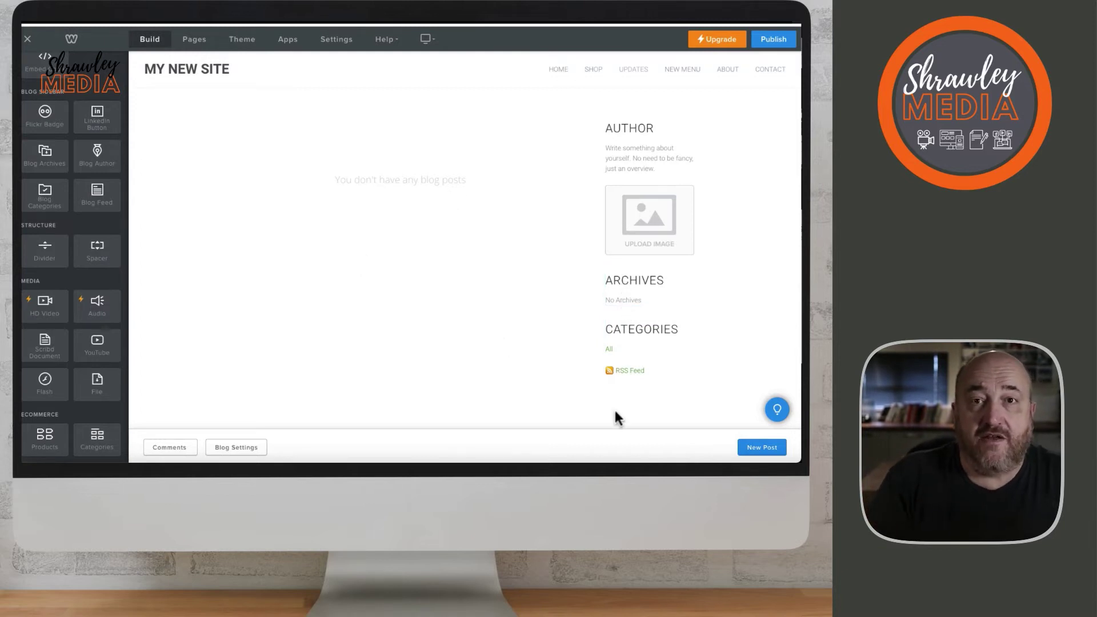
Create a new blog post titled 'A NEW BLOG GOES HERE'
click(763, 447)
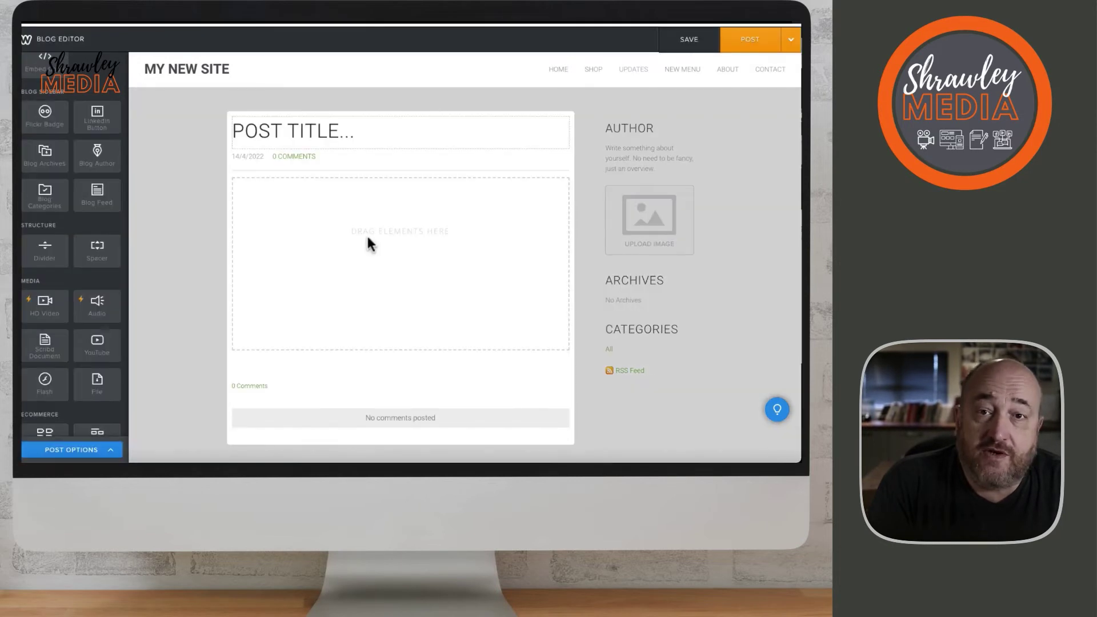
click(324, 137)
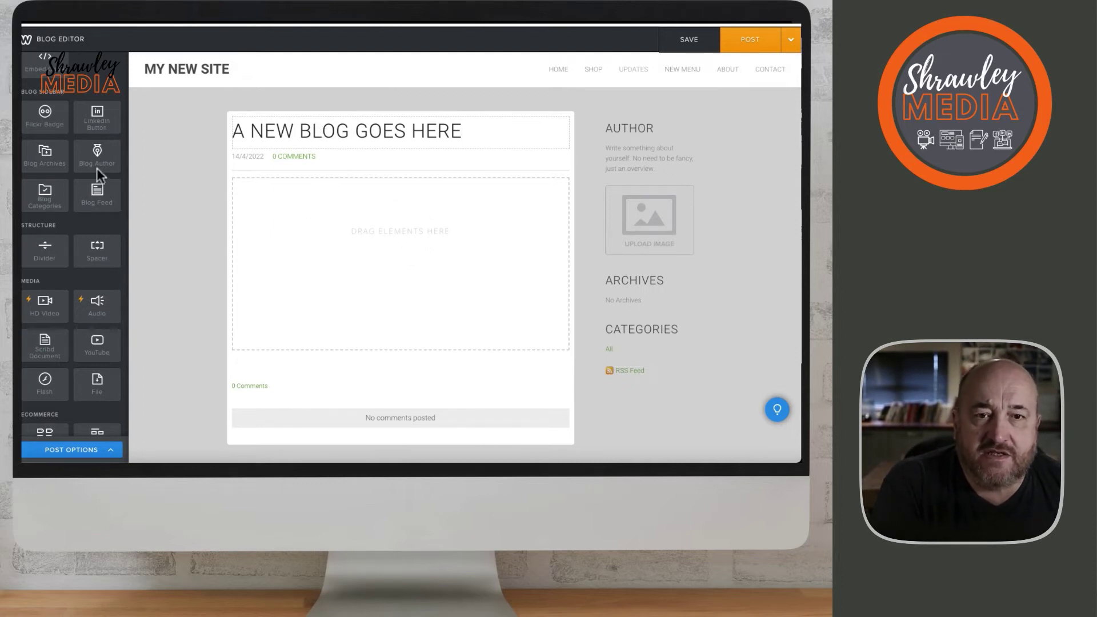
scroll(71, 171, up, 5)
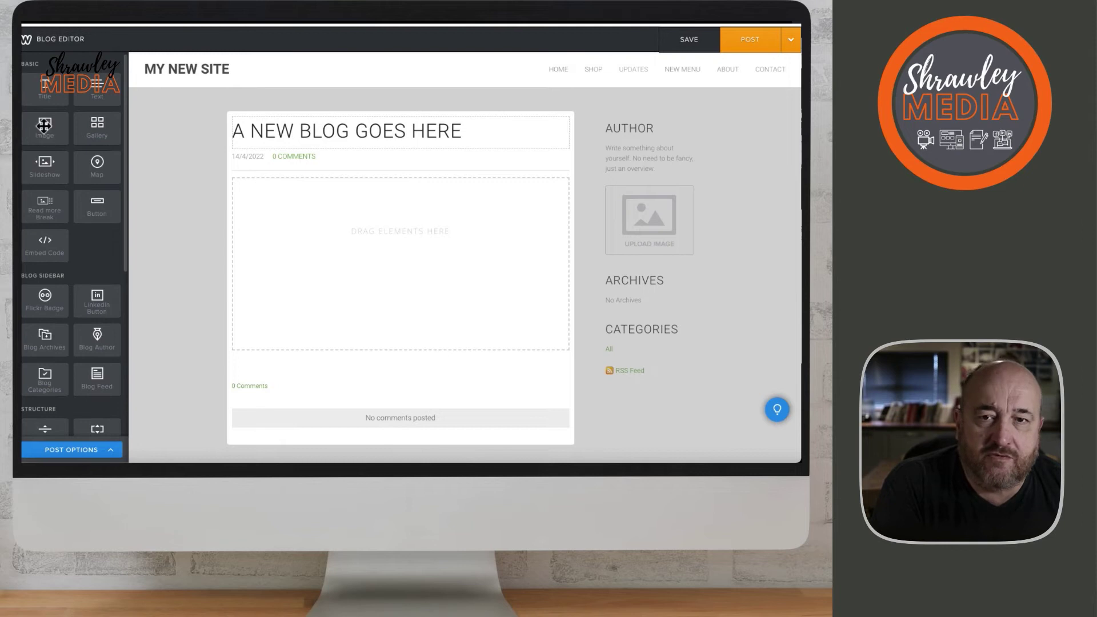
Add an image block, two side-by-side text columns and a Read More break to the post
drag(44, 126, 174, 177)
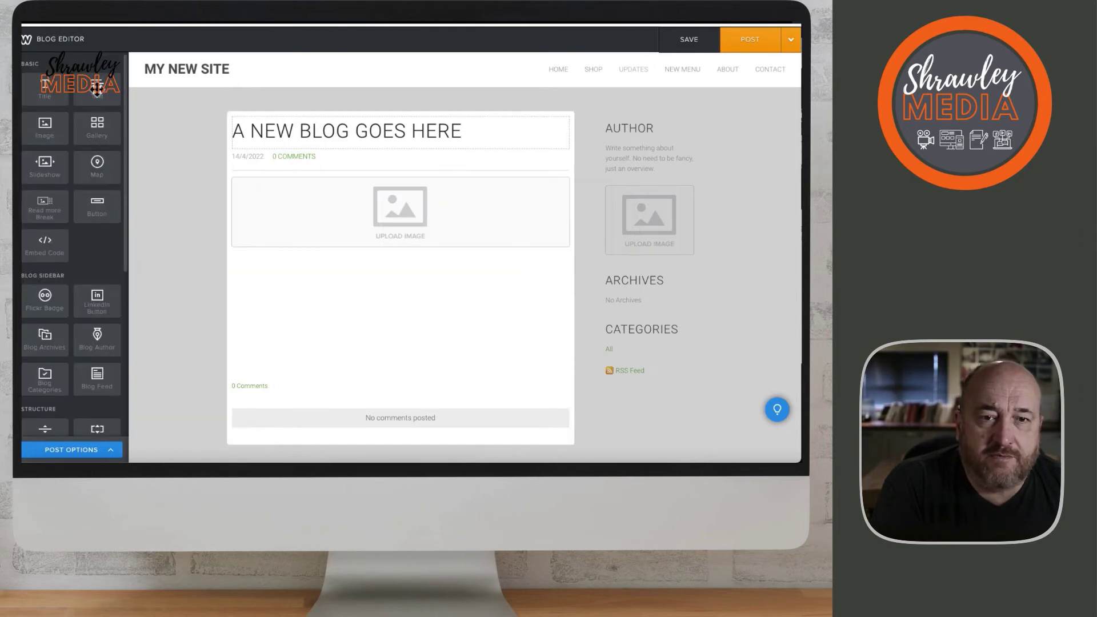
drag(97, 87, 297, 261)
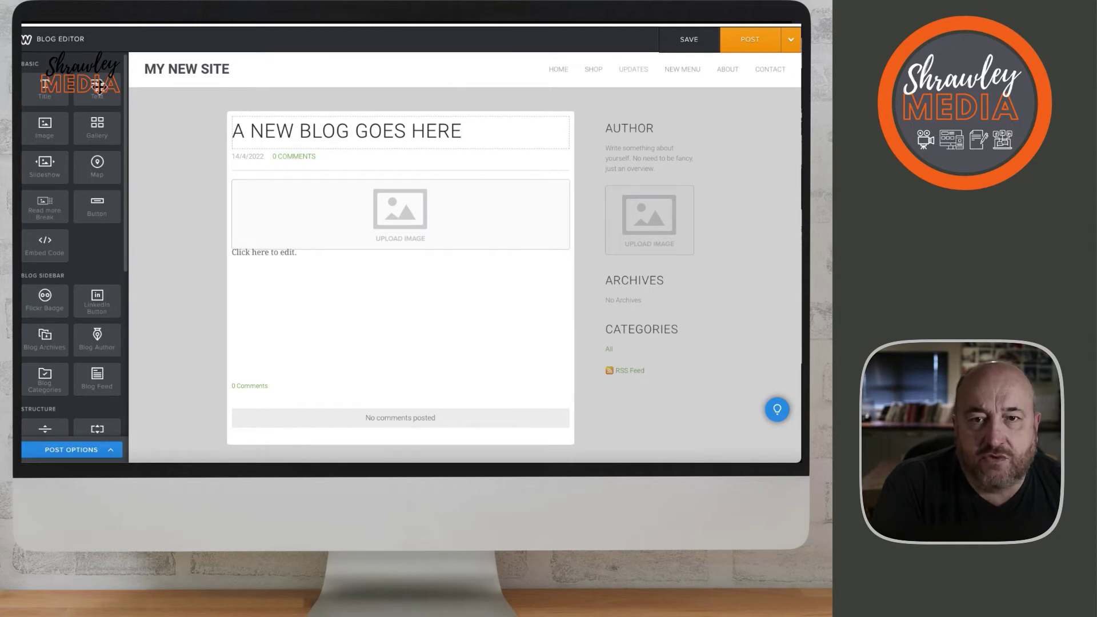
drag(97, 88, 570, 258)
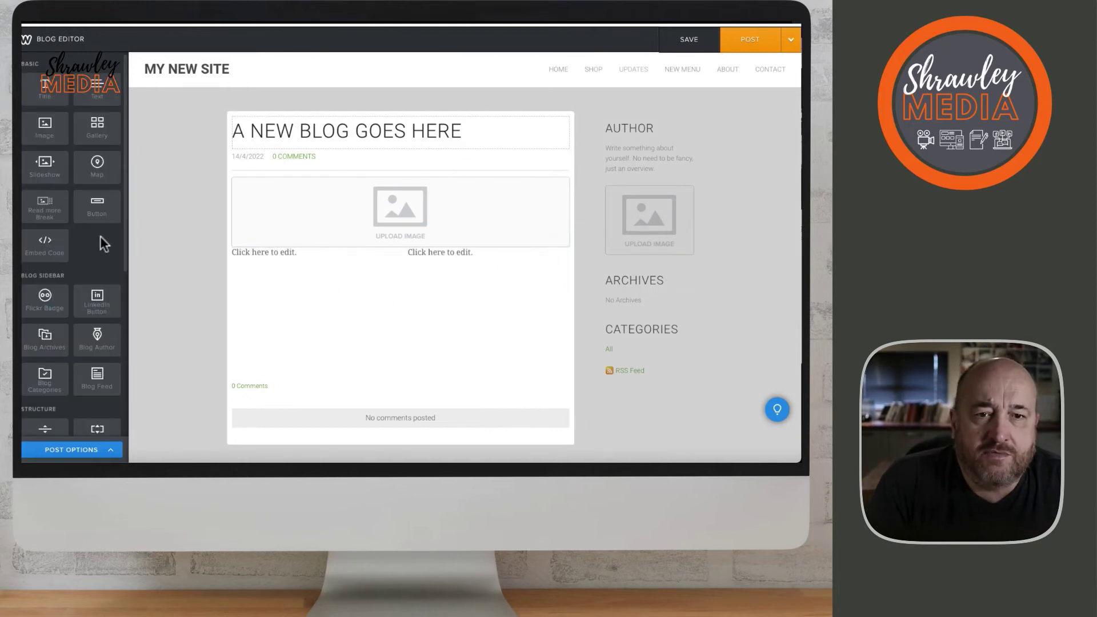
drag(43, 204, 315, 268)
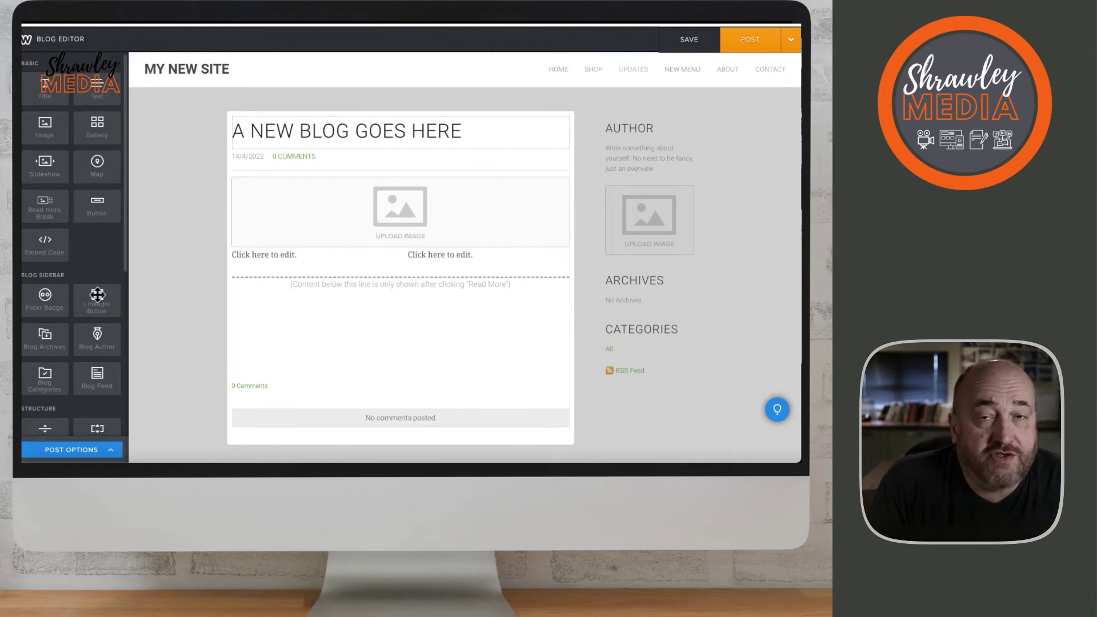
scroll(97, 294, down, 2)
scroll(94, 292, down, 2)
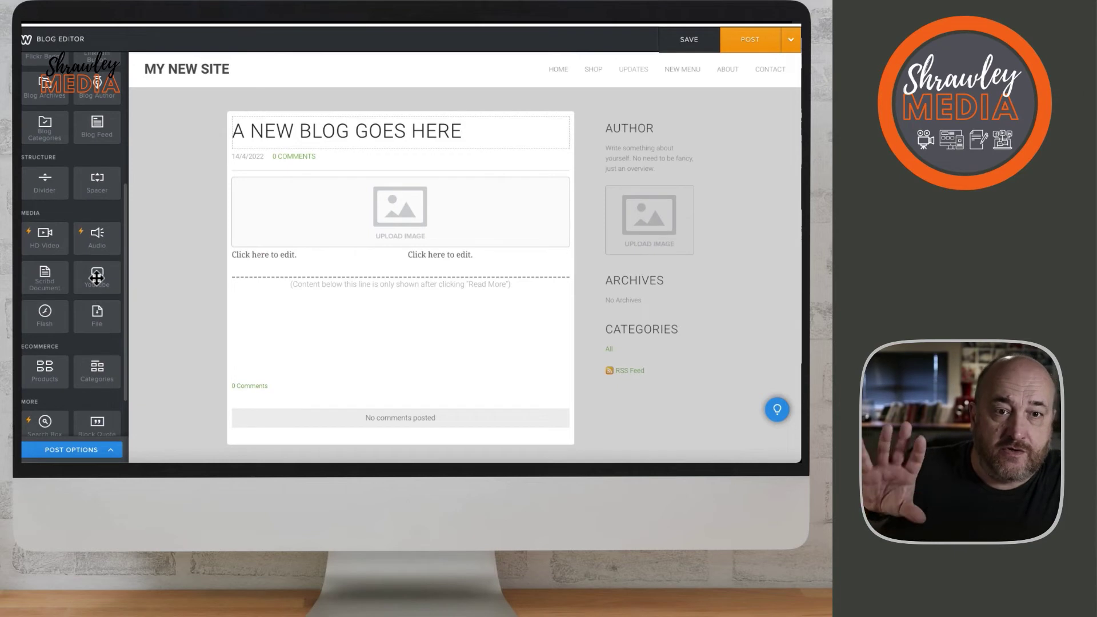
Add a YouTube video block below the Read More break with a top margin of 20
drag(97, 277, 332, 309)
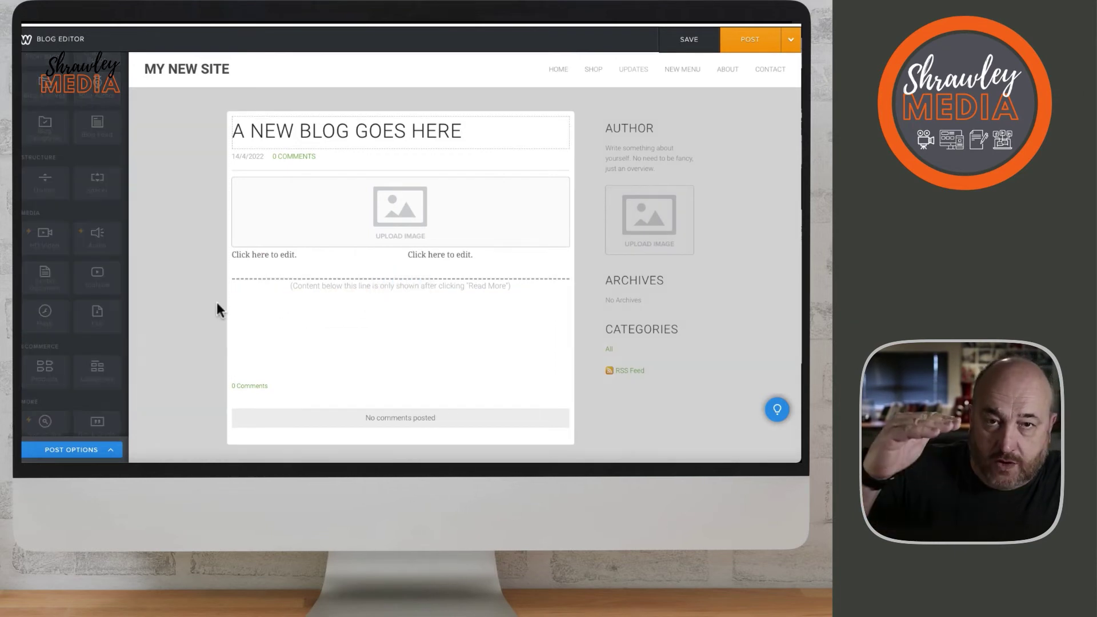
click(355, 333)
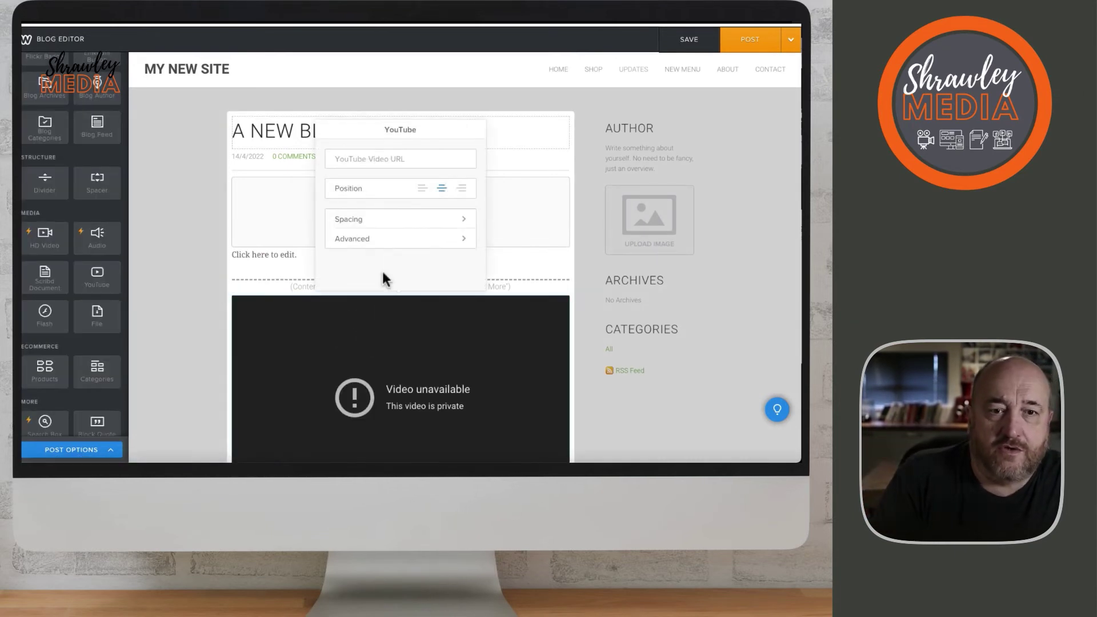
click(407, 224)
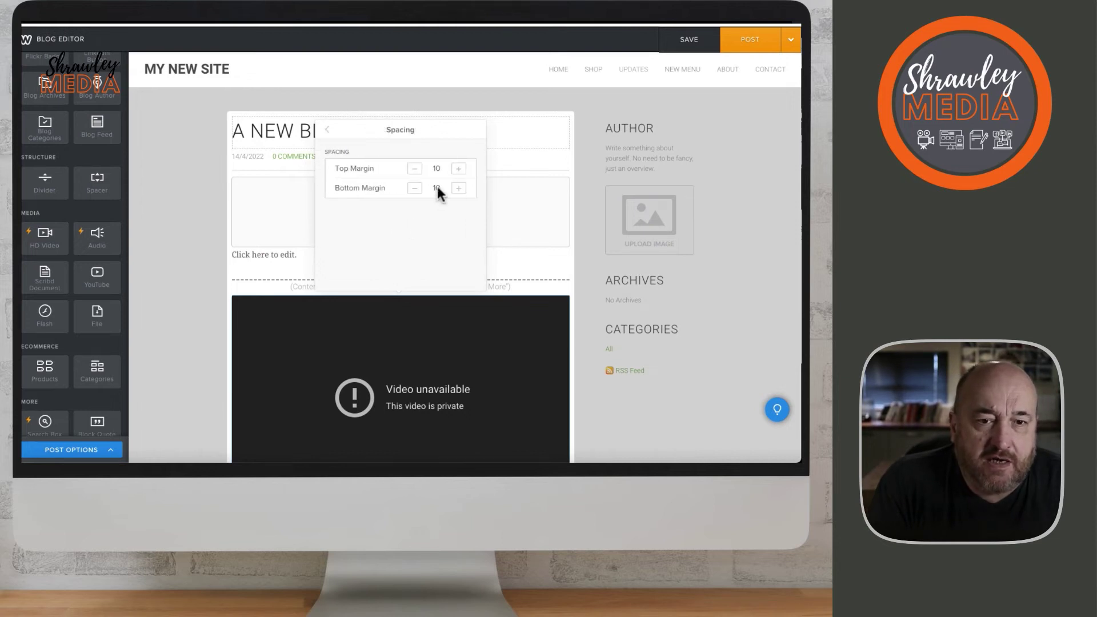
click(458, 169)
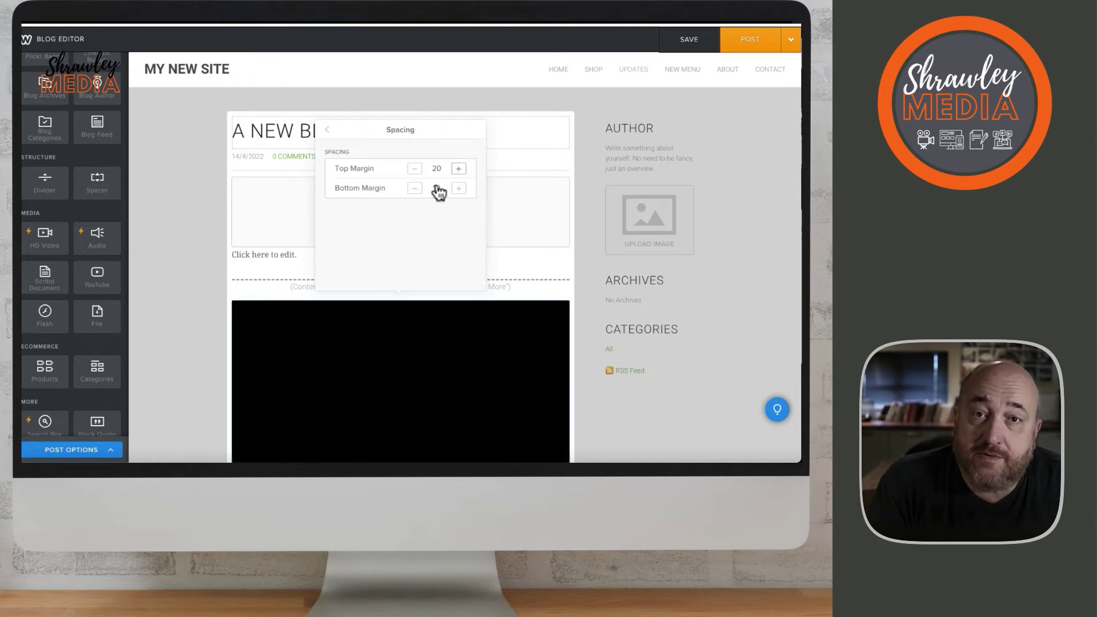
click(272, 285)
Scroll back up to the post title and empty image placeholder
scroll(302, 297, down, 5)
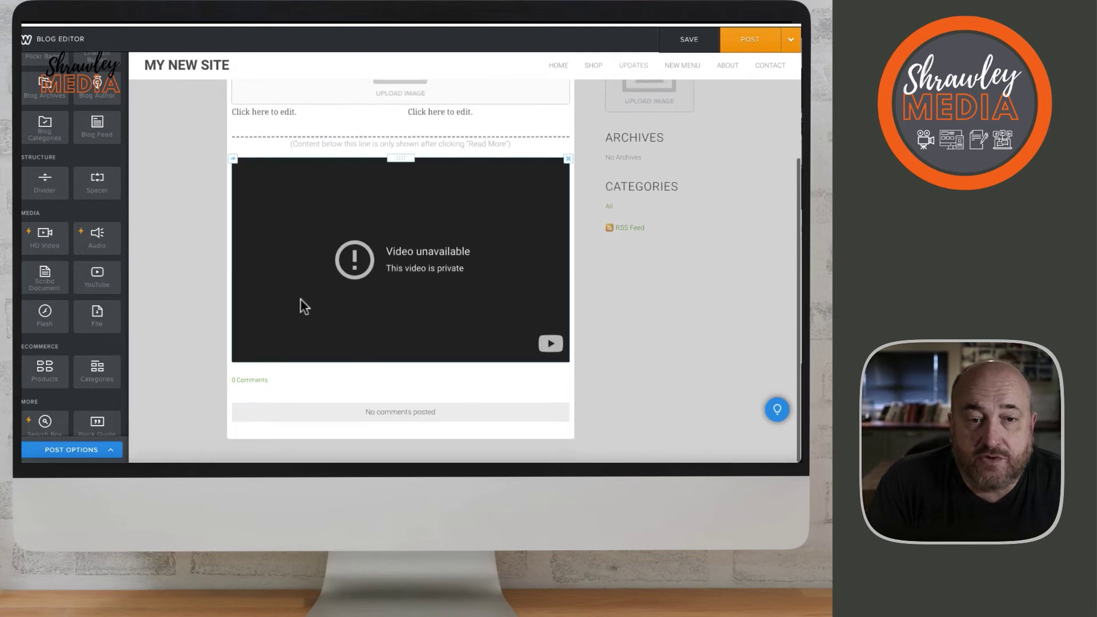
scroll(73, 315, down, 4)
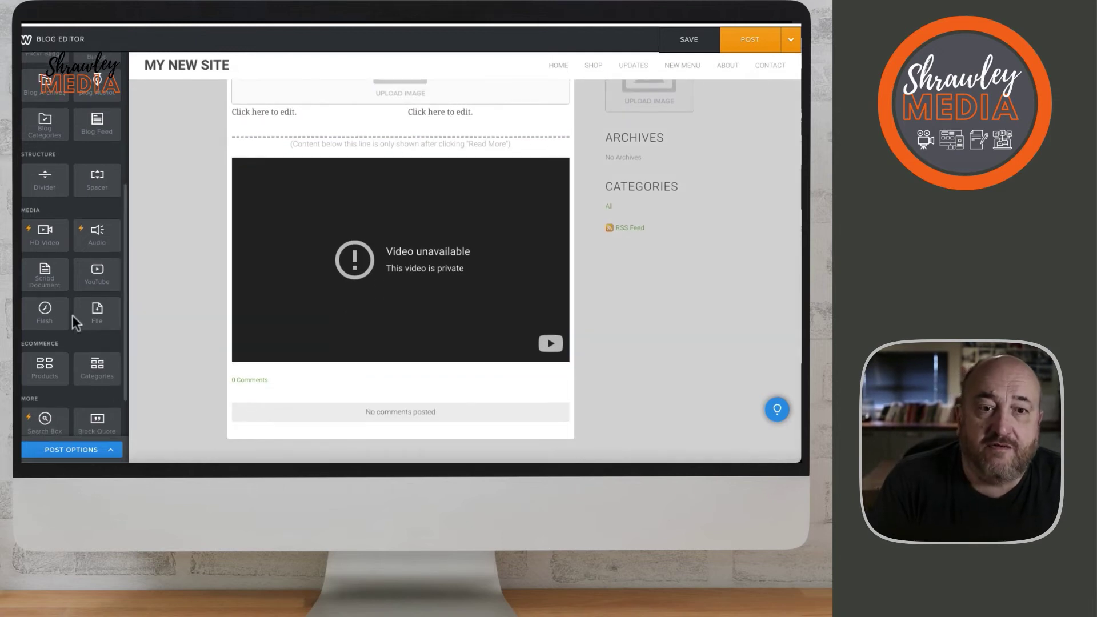
scroll(86, 297, up, 3)
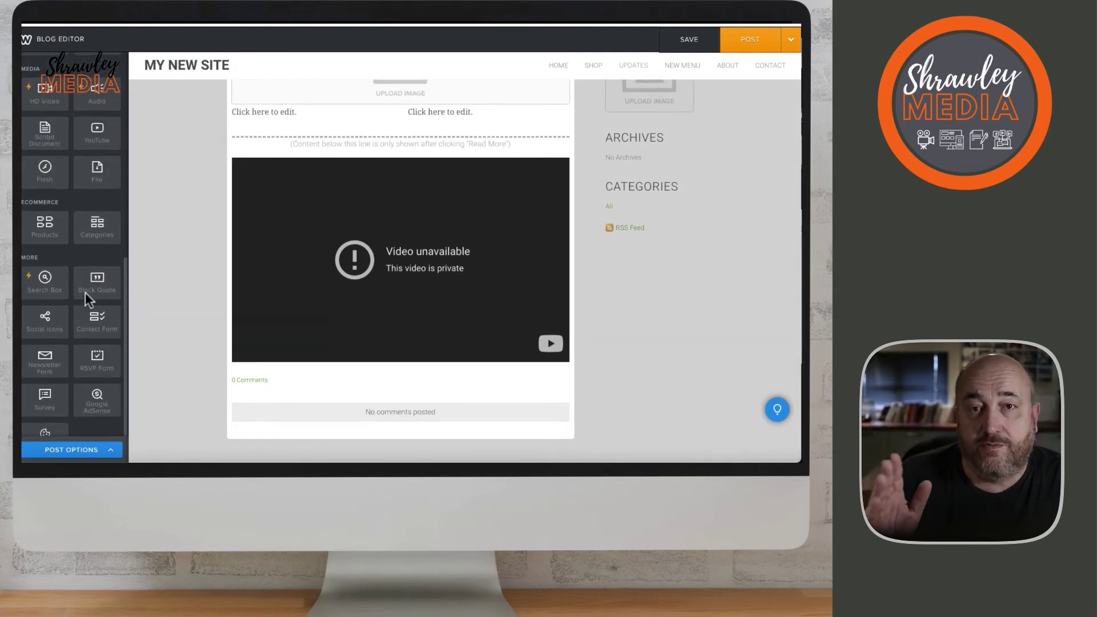
scroll(84, 292, down, 4)
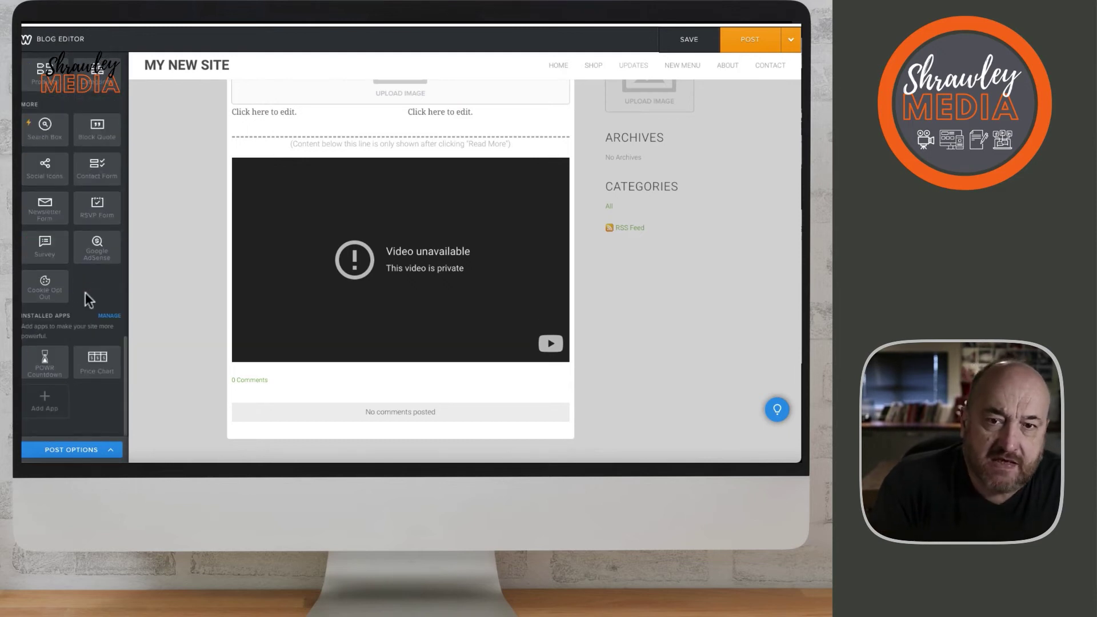
scroll(84, 292, up, 1)
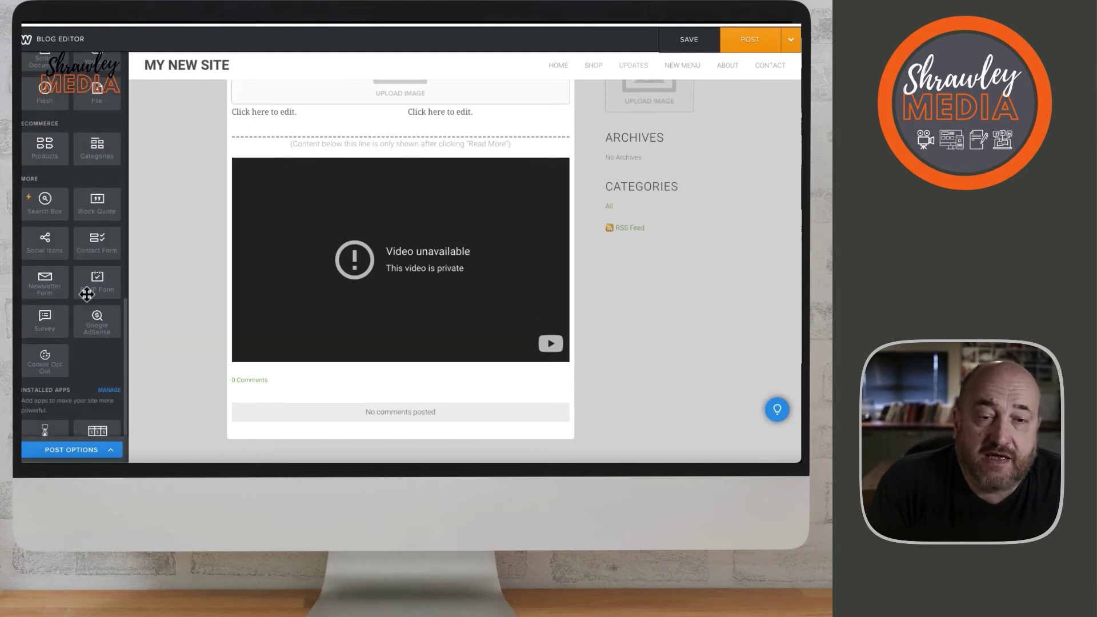
scroll(86, 295, up, 4)
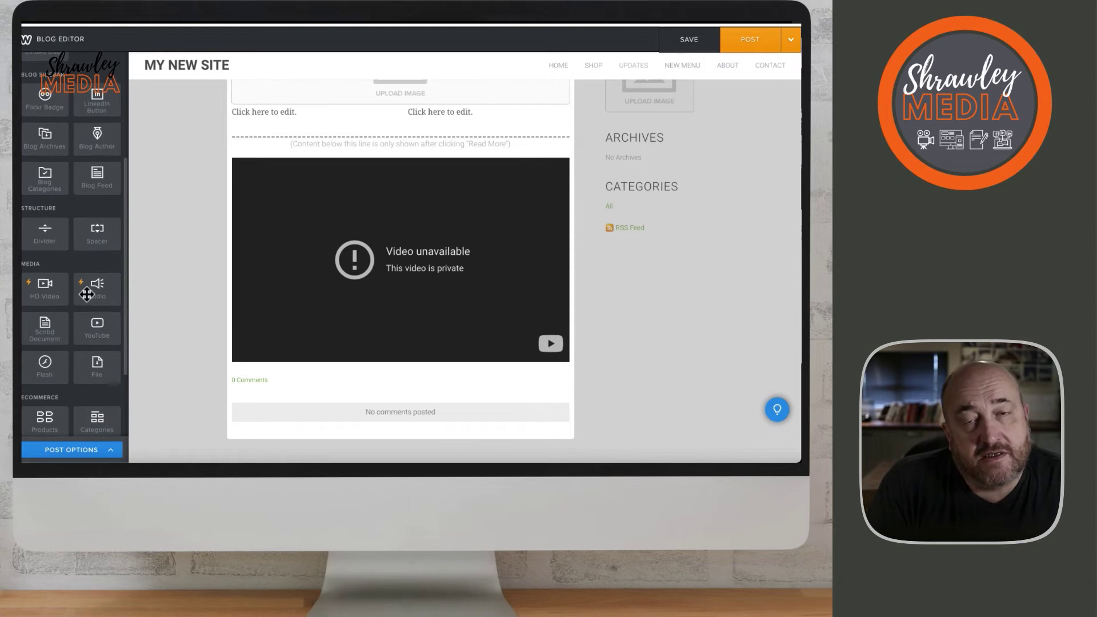
scroll(86, 294, up, 3)
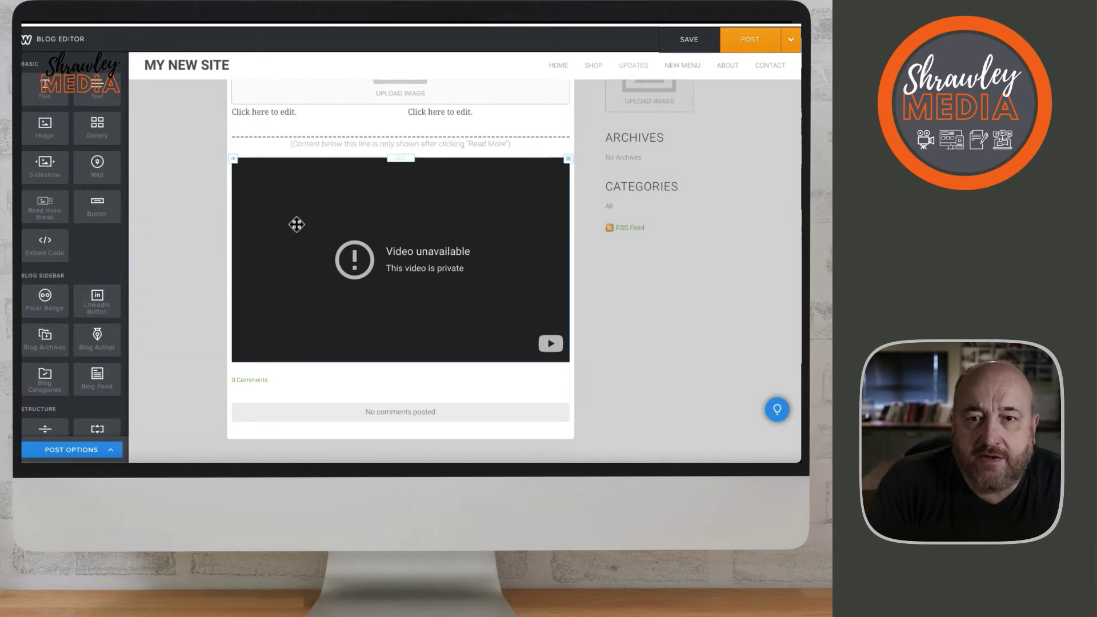
scroll(296, 223, up, 2)
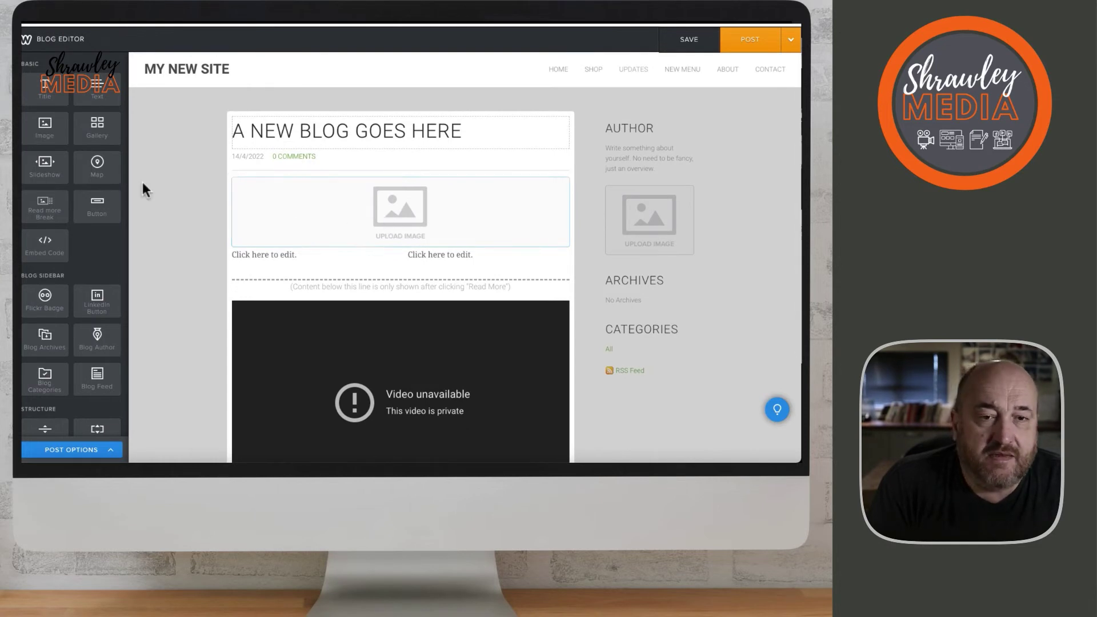
Place a text block beside the image placeholder and upload Weebly Icon.png into it
drag(96, 87, 529, 195)
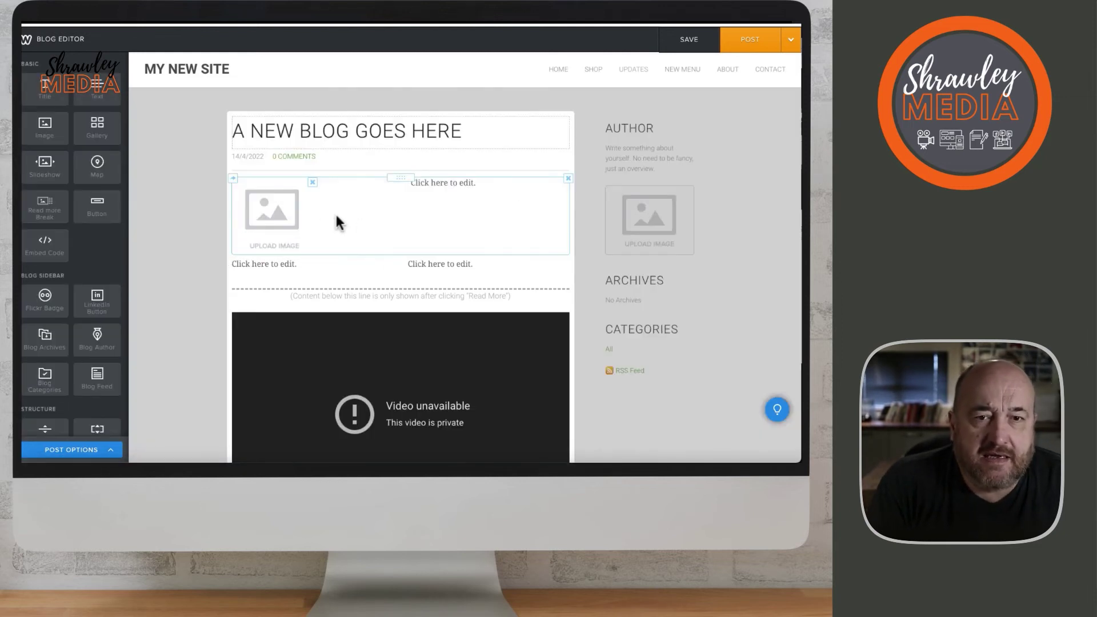
click(311, 211)
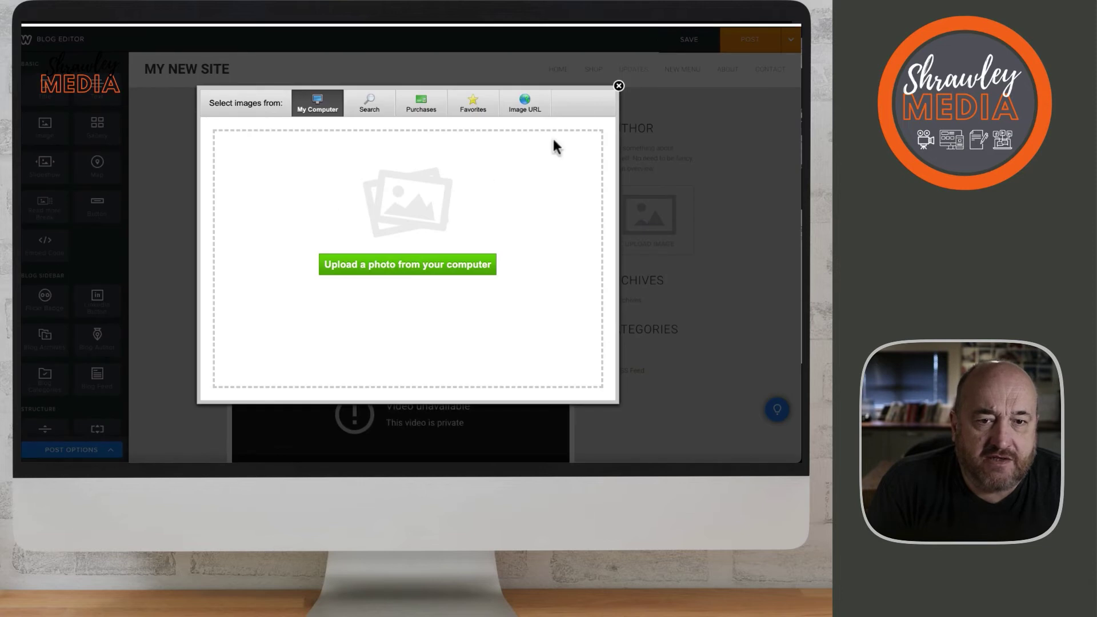
click(407, 269)
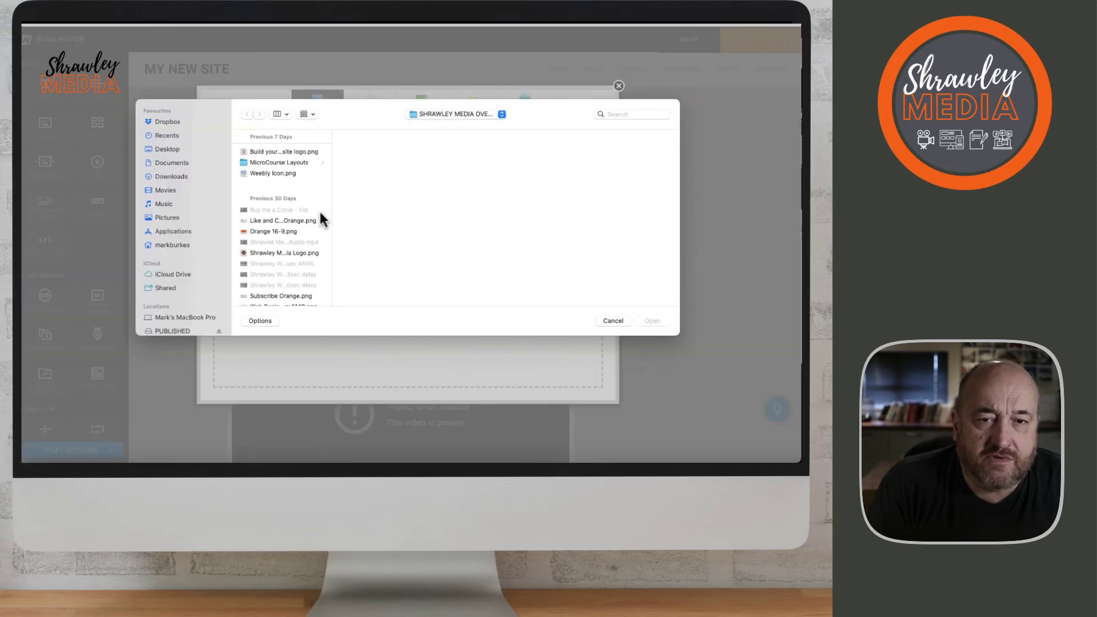
click(272, 151)
click(283, 173)
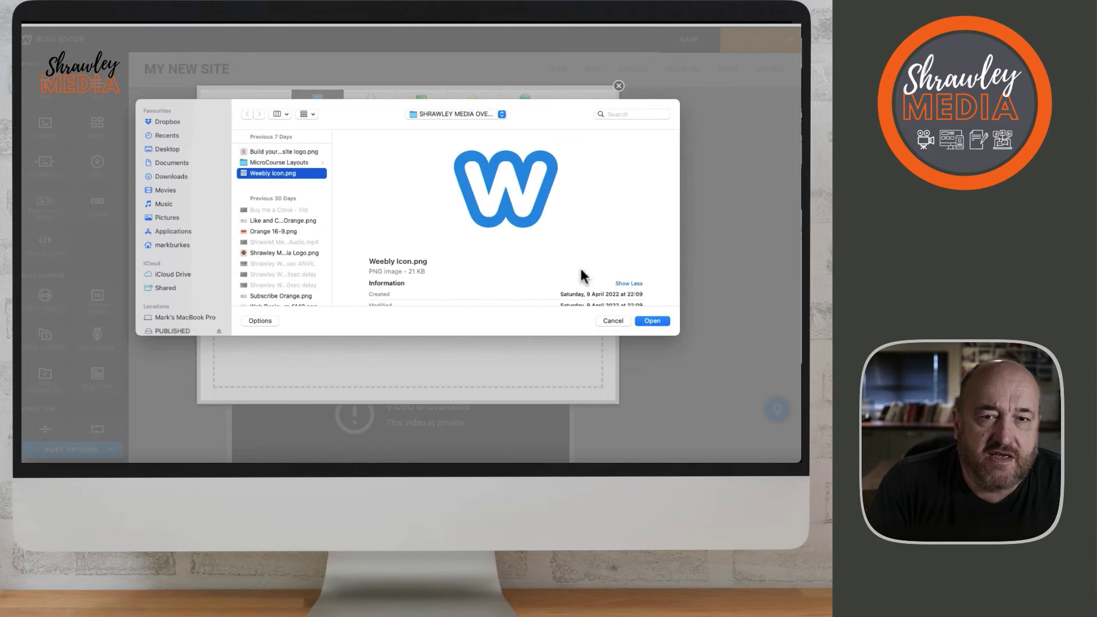
click(656, 321)
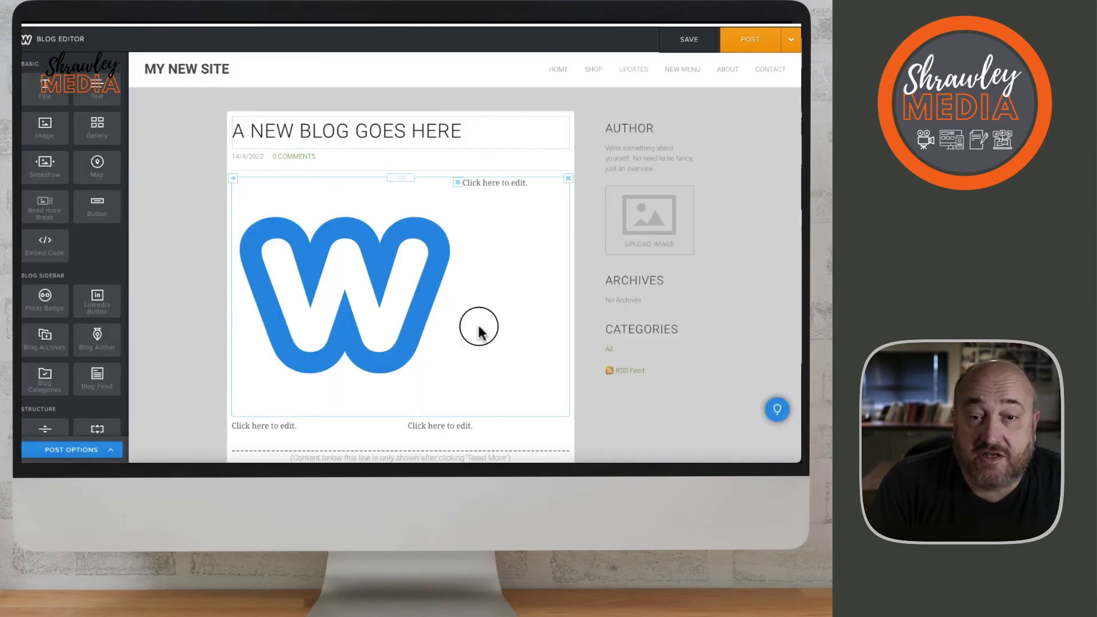
Shrink and reposition the logo, move the text into the right column, and delete the spacer
click(399, 291)
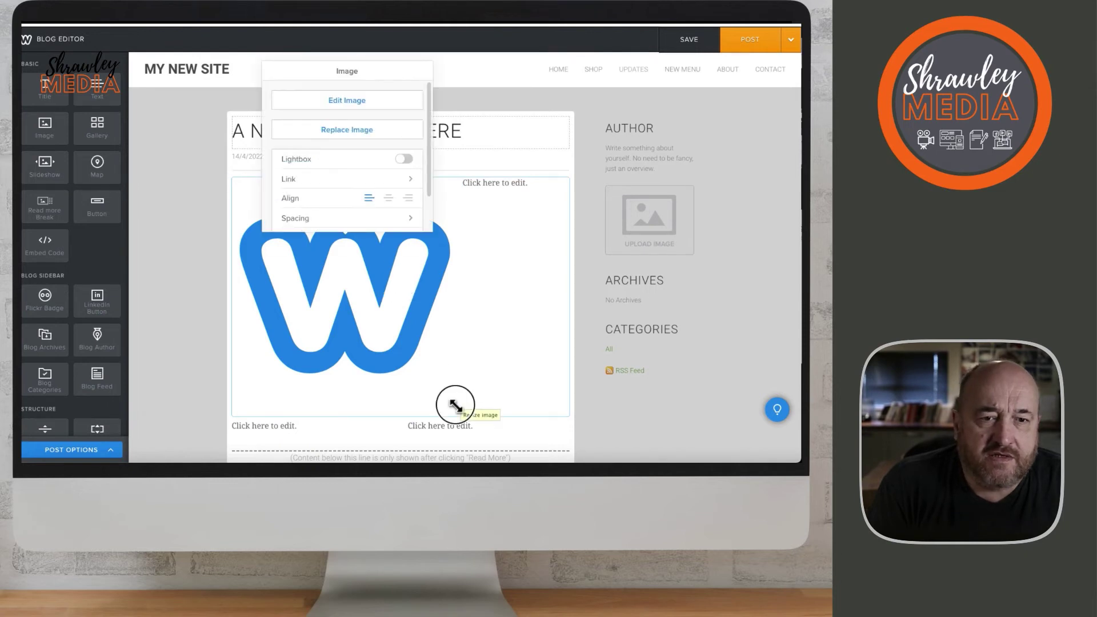
drag(455, 406, 312, 262)
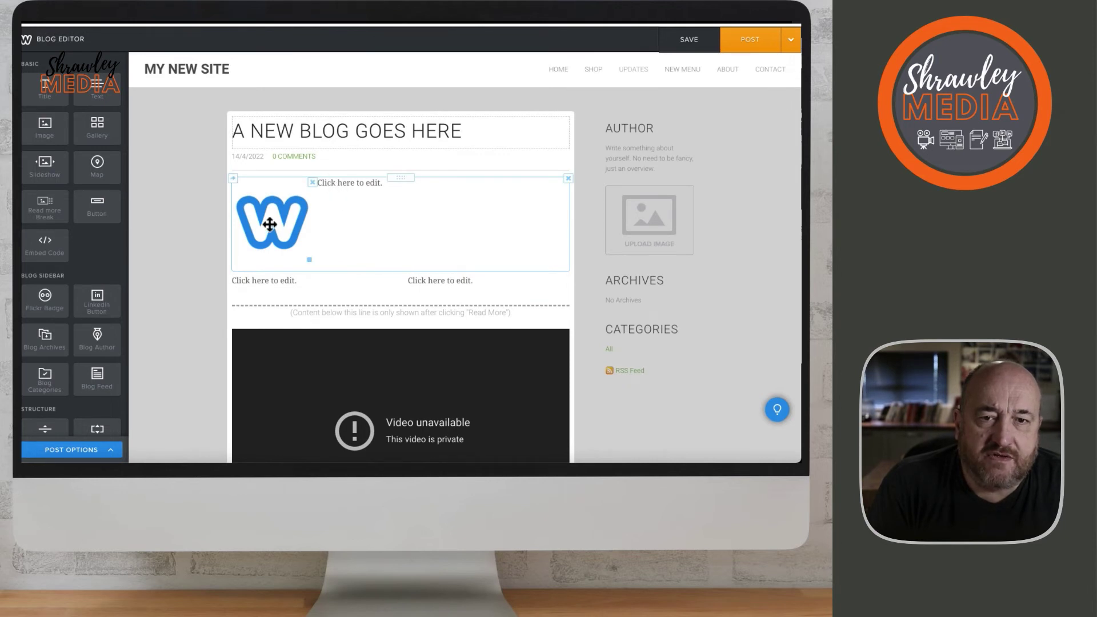
drag(270, 225, 303, 230)
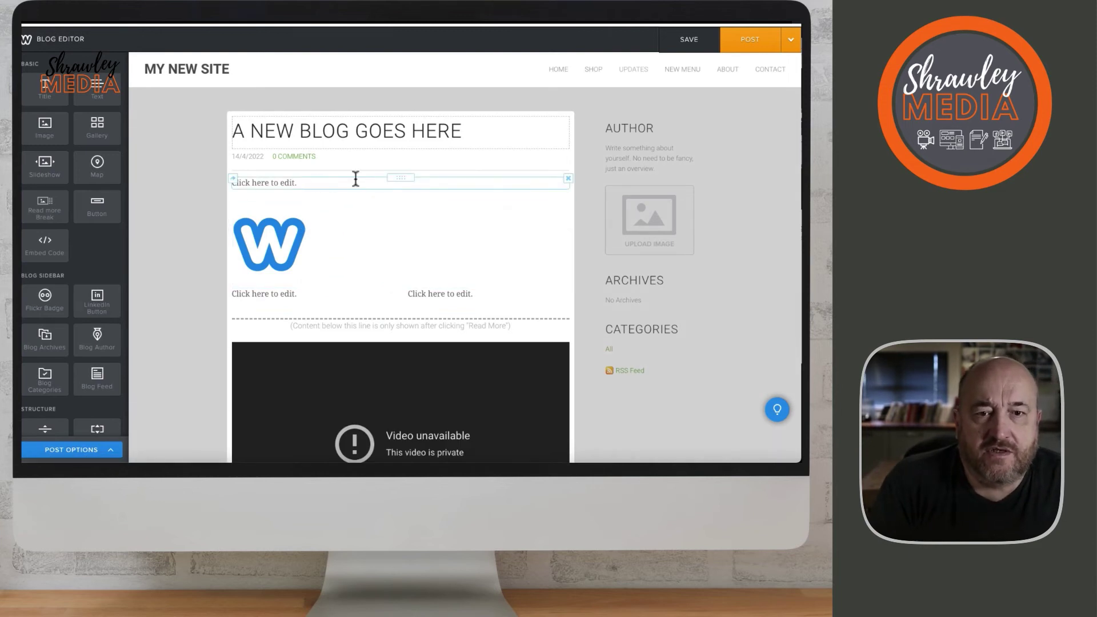
drag(399, 178, 451, 218)
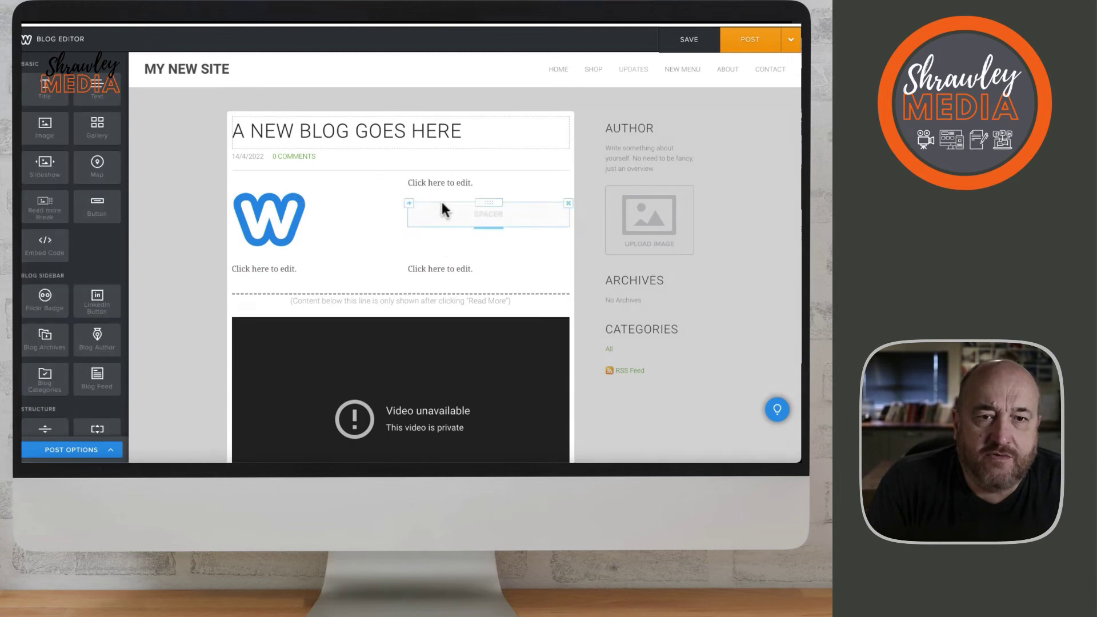
click(569, 204)
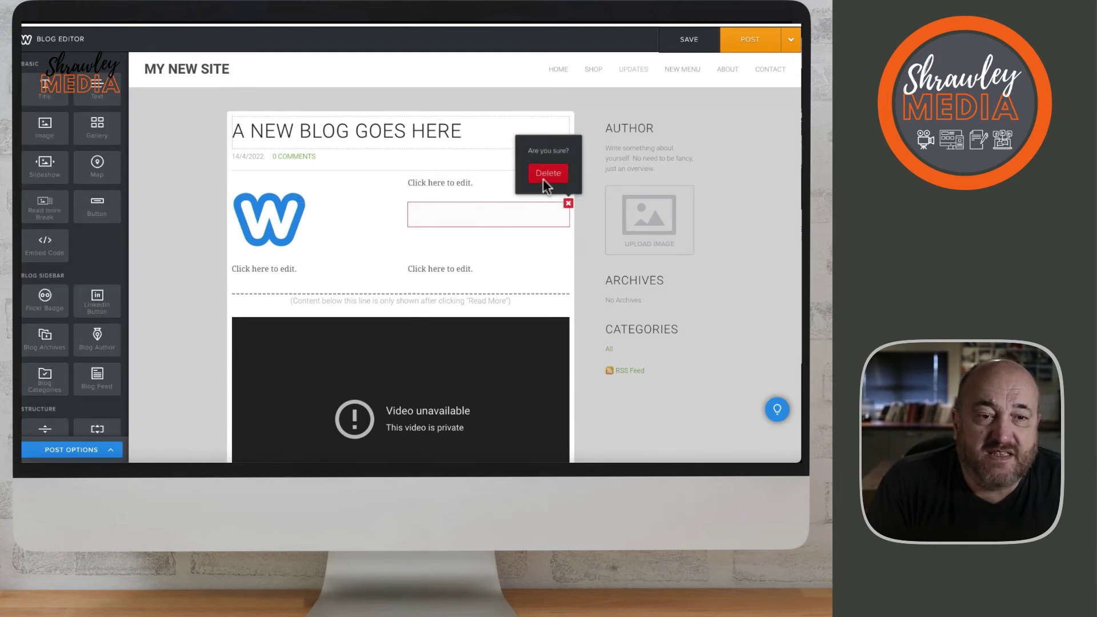
click(543, 179)
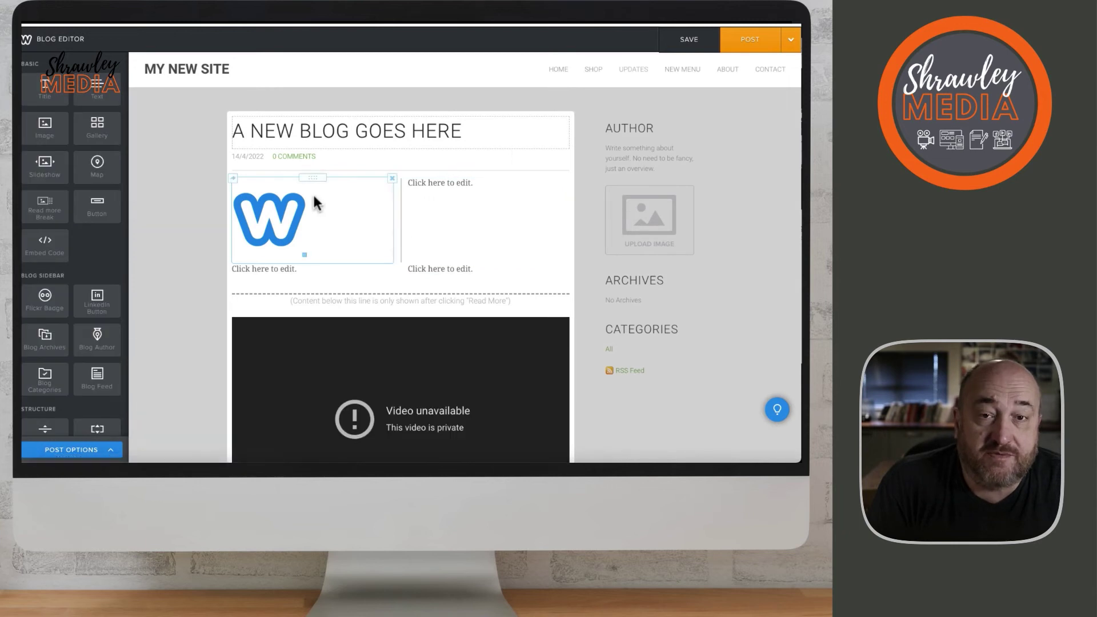
Set the logo's top margin to 0 and enlarge it slightly
click(290, 197)
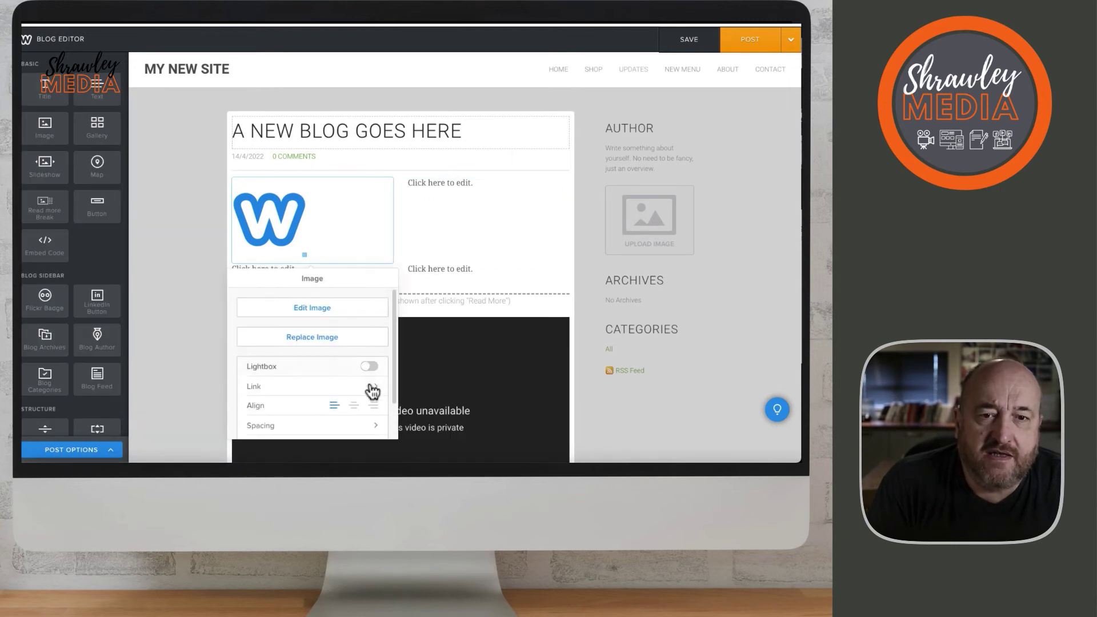
scroll(319, 418, down, 1)
click(318, 420)
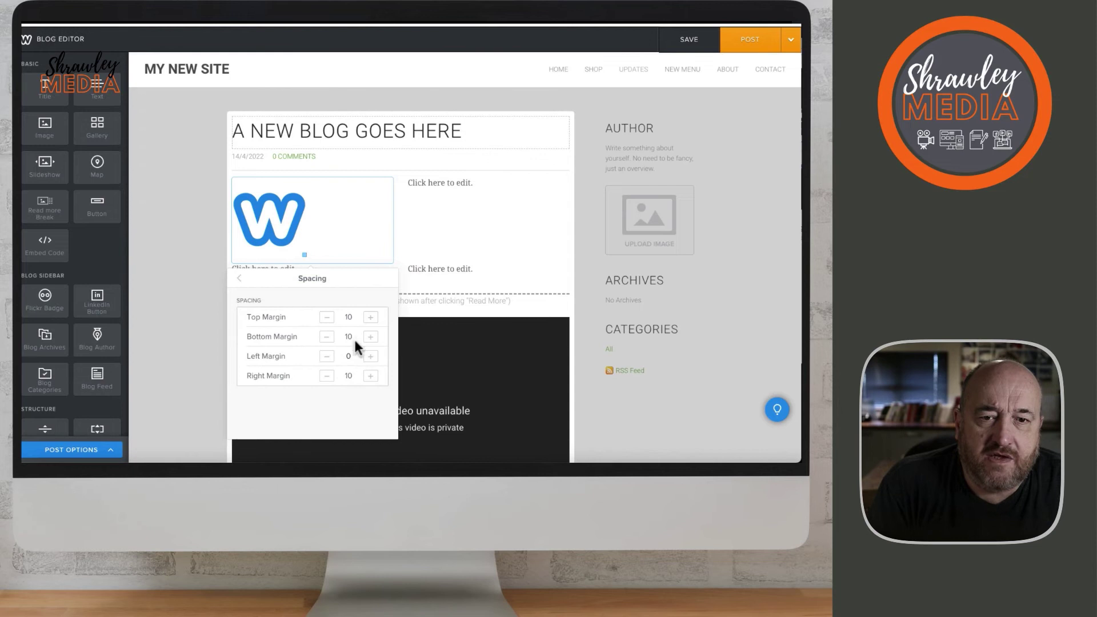
click(326, 320)
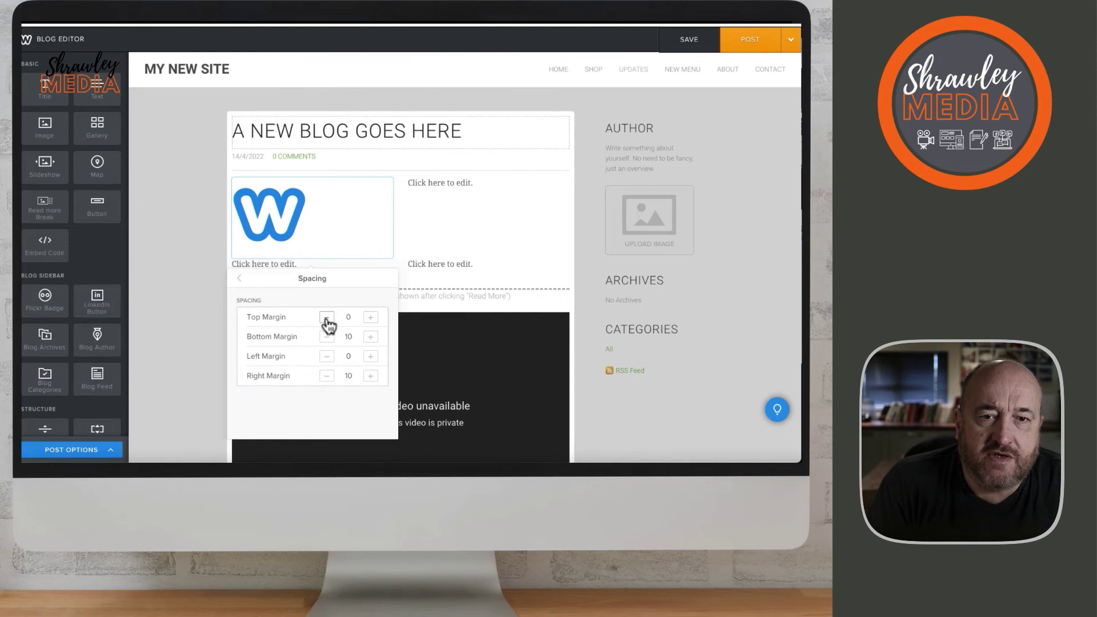
click(560, 254)
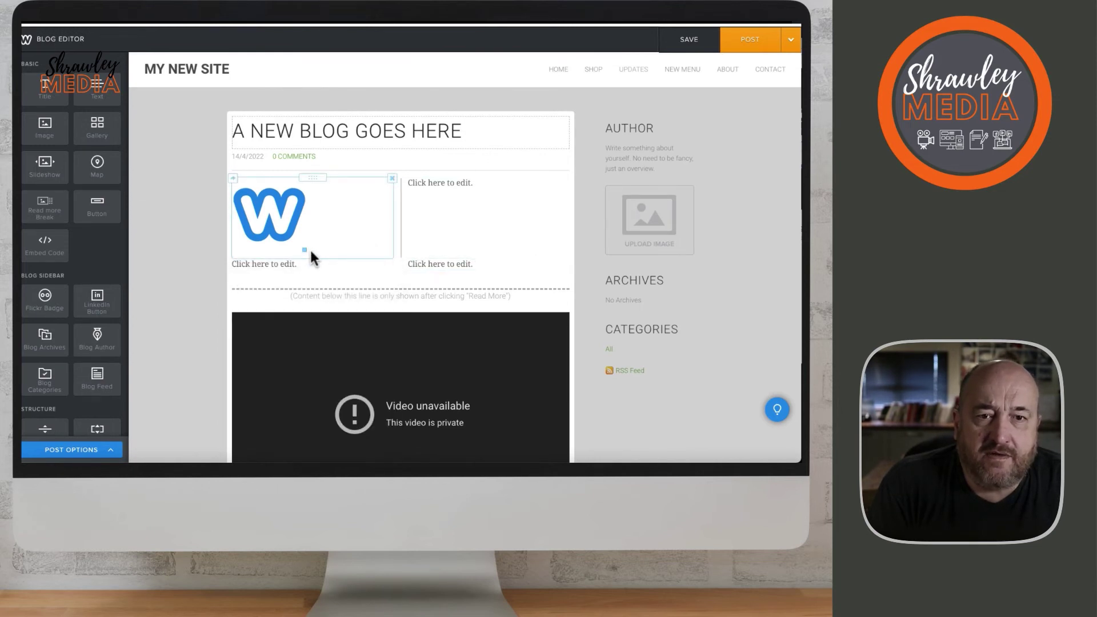
drag(303, 249, 348, 277)
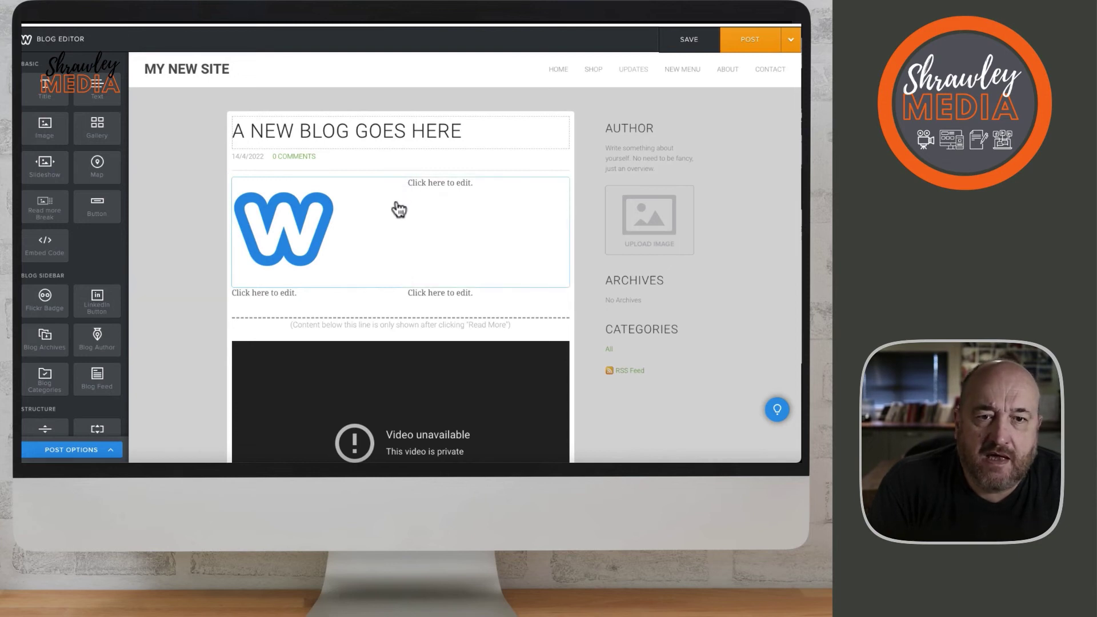
Narrow the logo's column to widen the text beside it, and add a thin spacer below the logo row
click(392, 215)
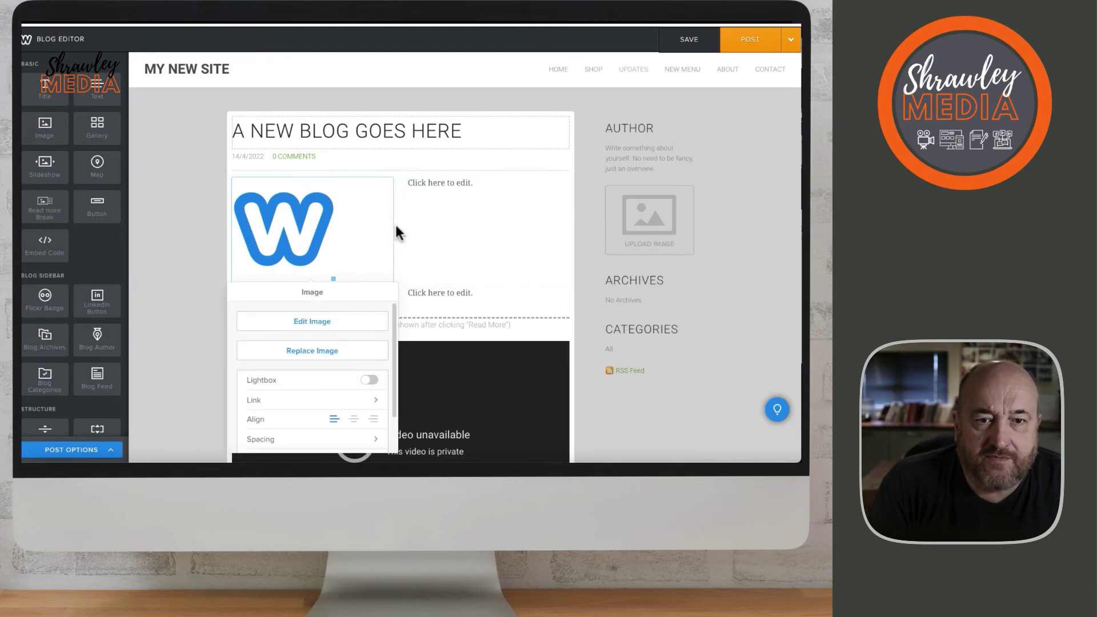
drag(399, 228, 341, 227)
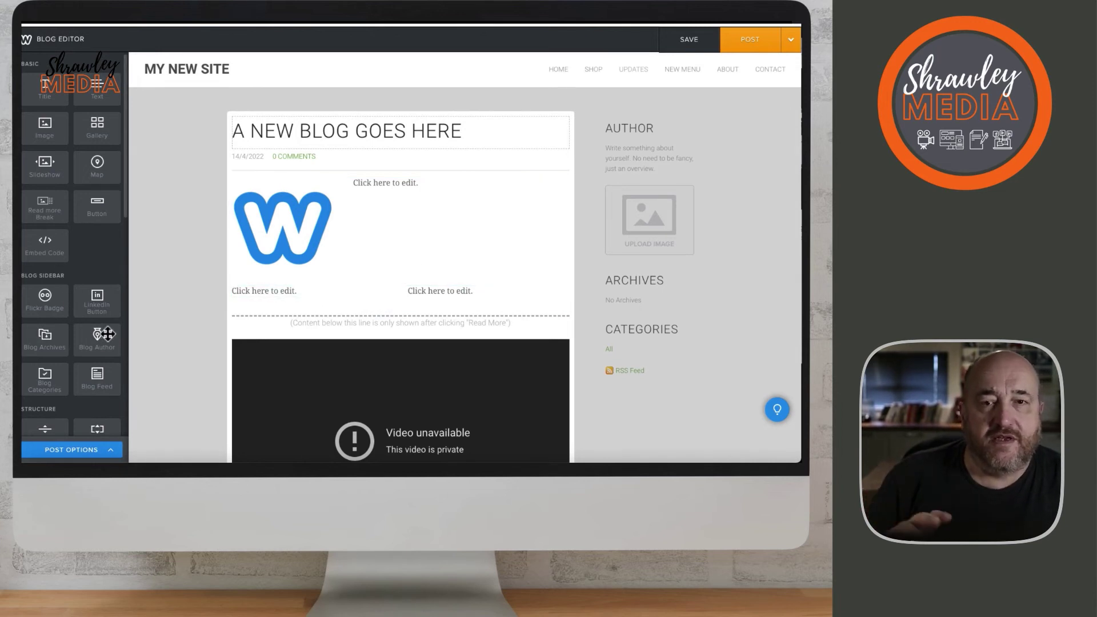
scroll(97, 319, down, 3)
drag(97, 297, 387, 311)
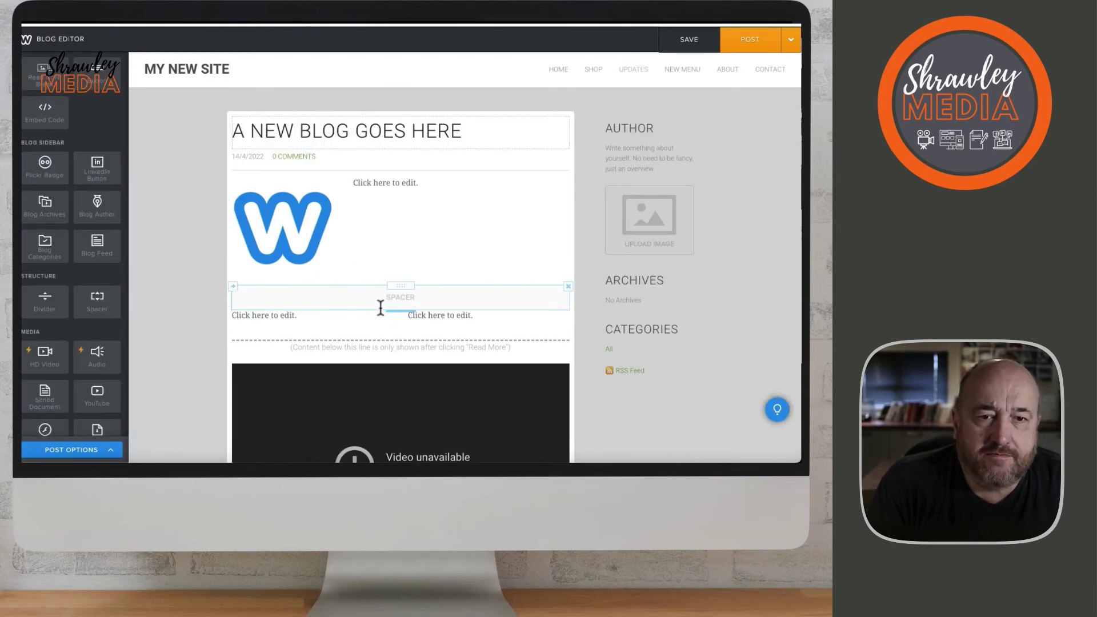
click(392, 311)
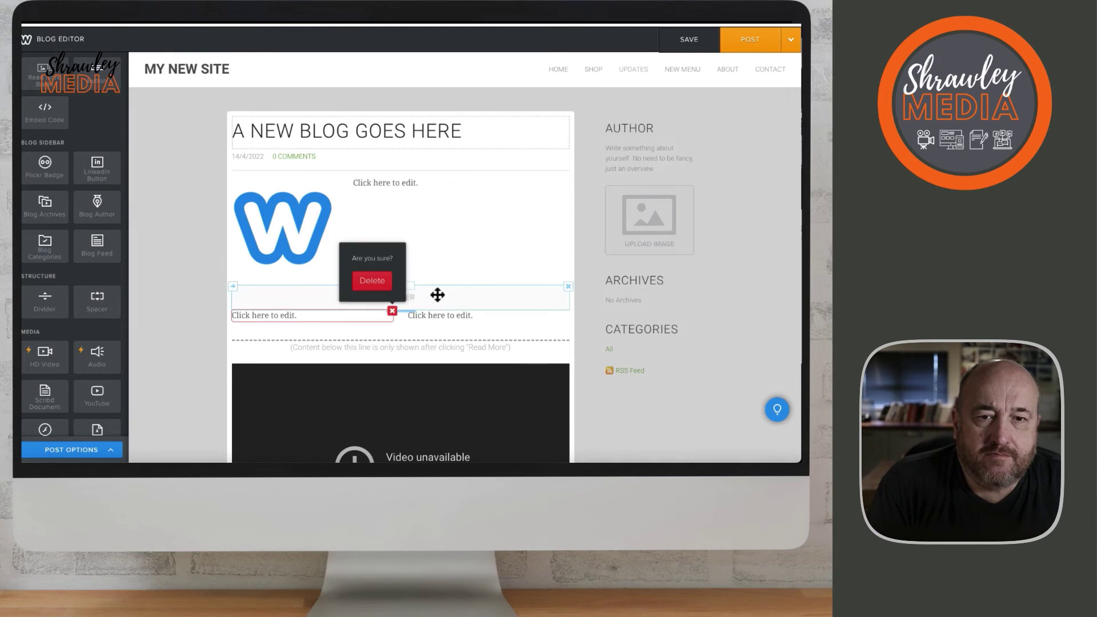
drag(410, 309, 416, 296)
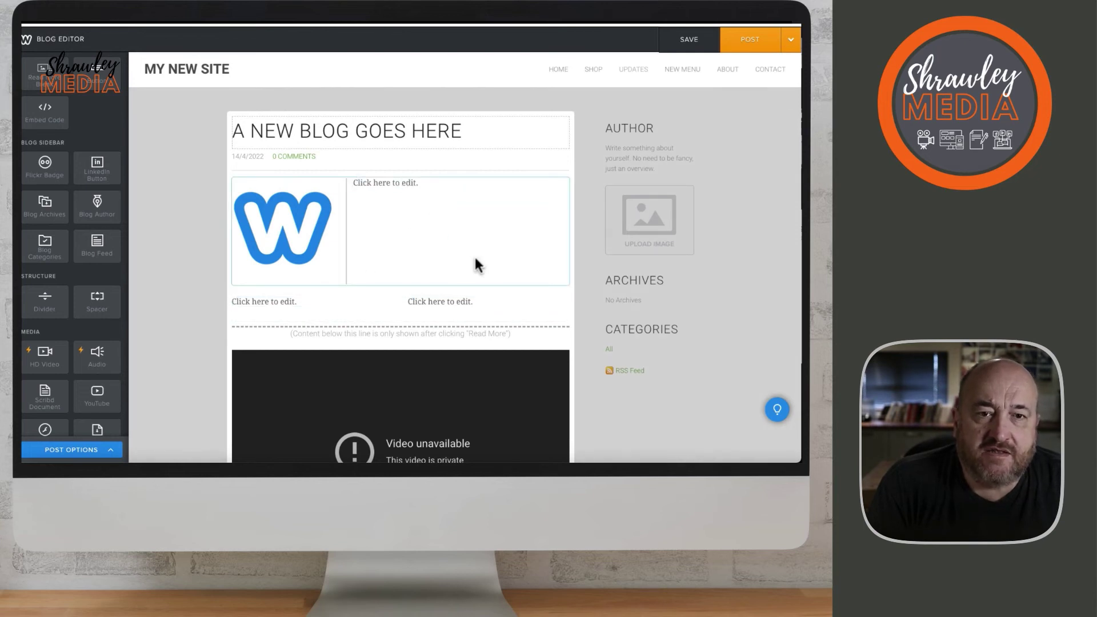
Add a Products block below the video without choosing any products
scroll(480, 277, down, 5)
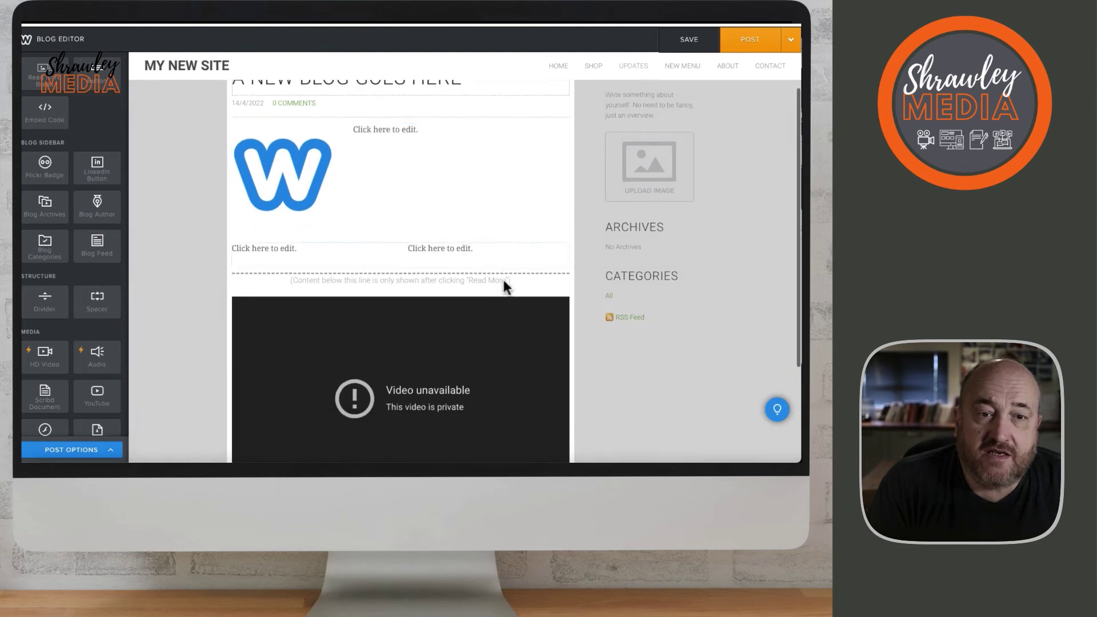
scroll(490, 278, down, 2)
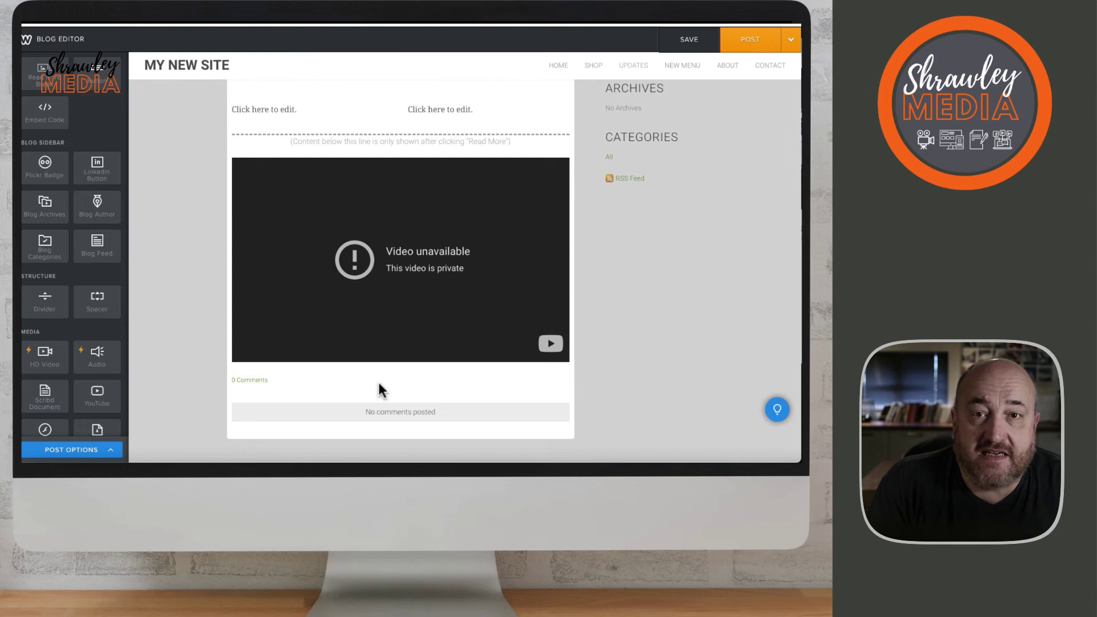
scroll(96, 371, down, 3)
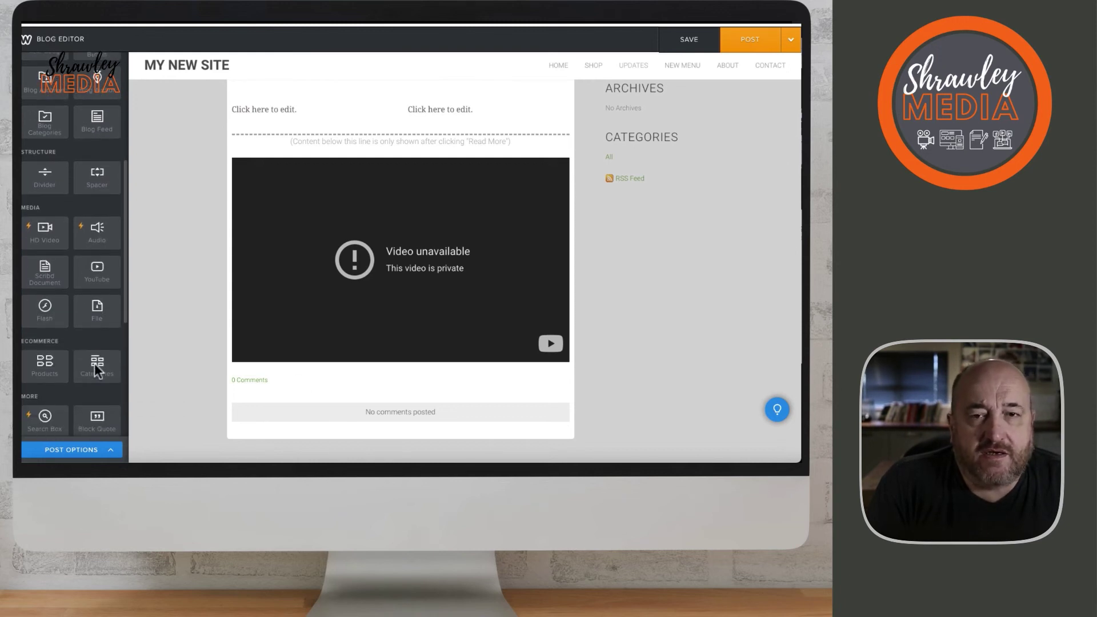
scroll(99, 365, down, 1)
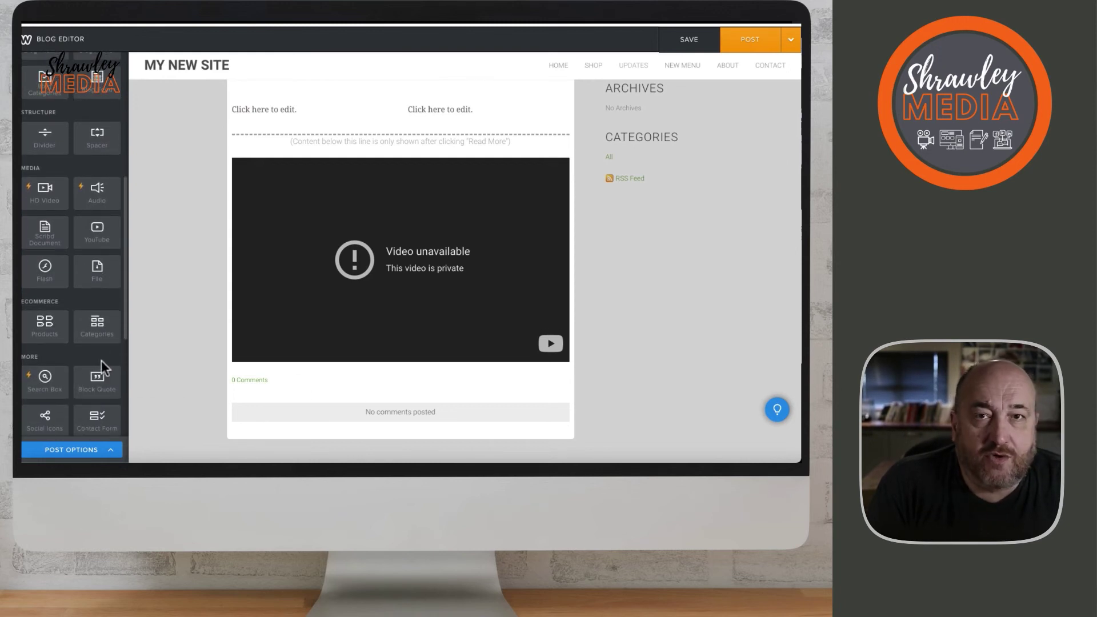
drag(42, 325, 338, 382)
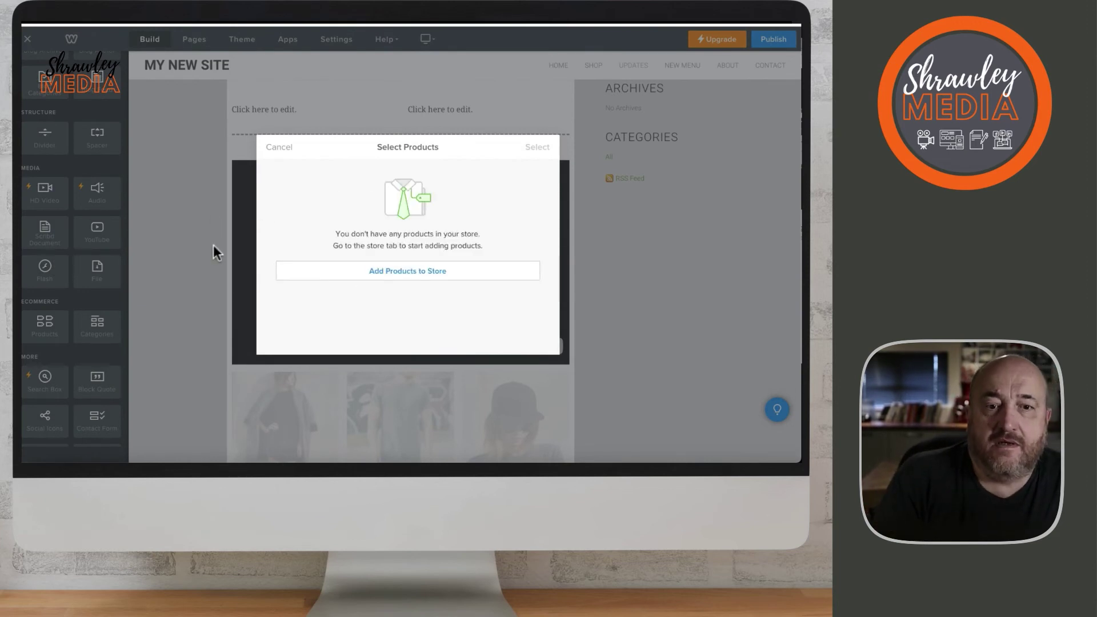
click(280, 147)
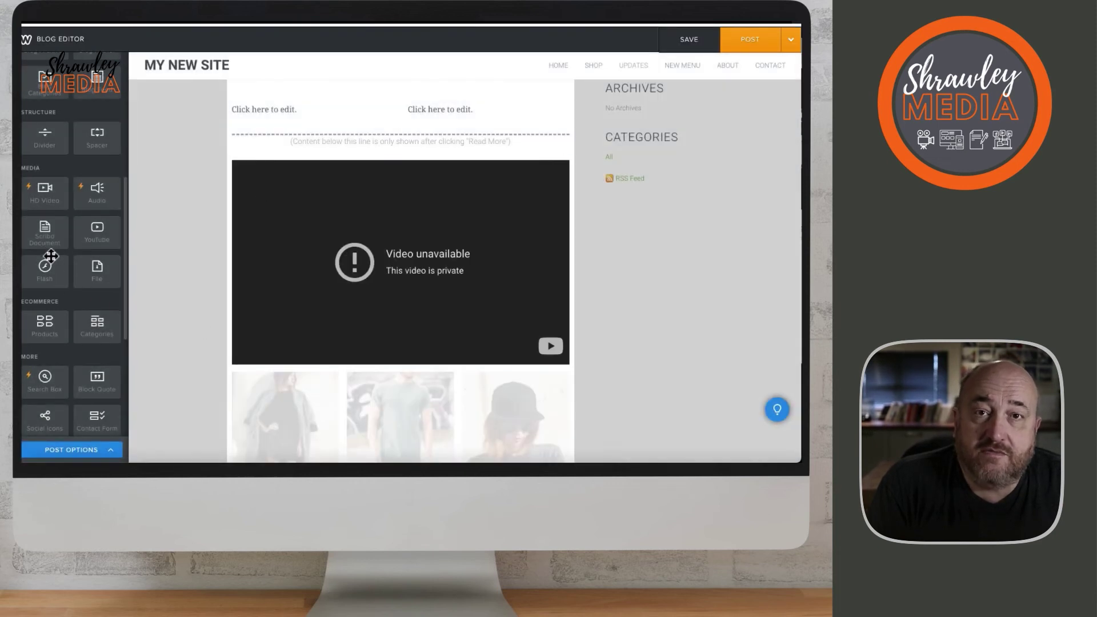
Add Social Icons below the products and center them
scroll(52, 242, down, 5)
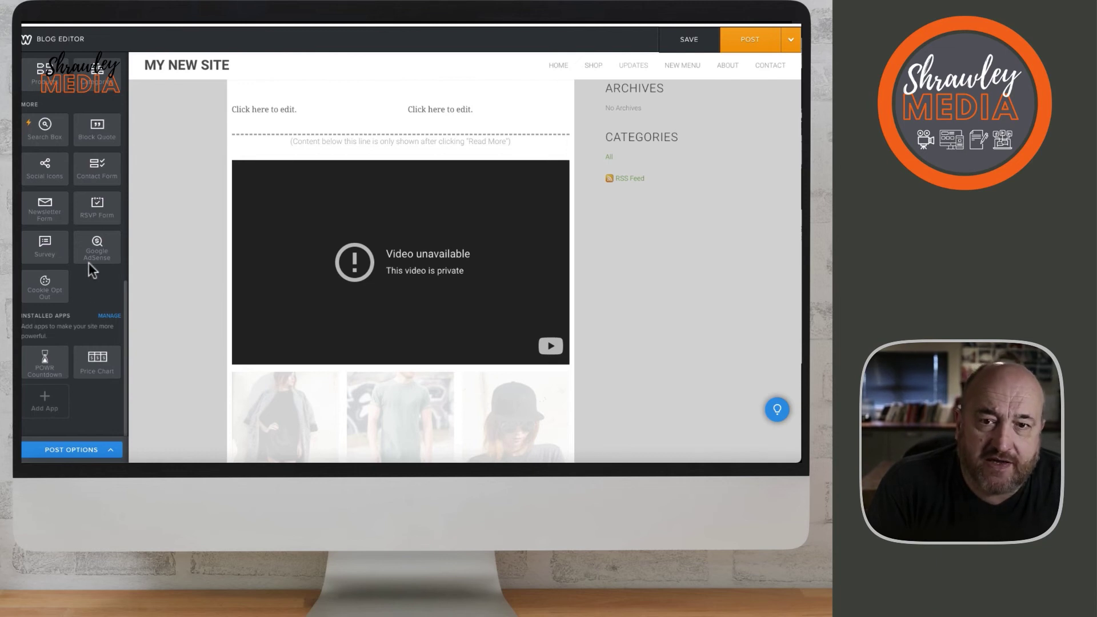
scroll(59, 240, up, 2)
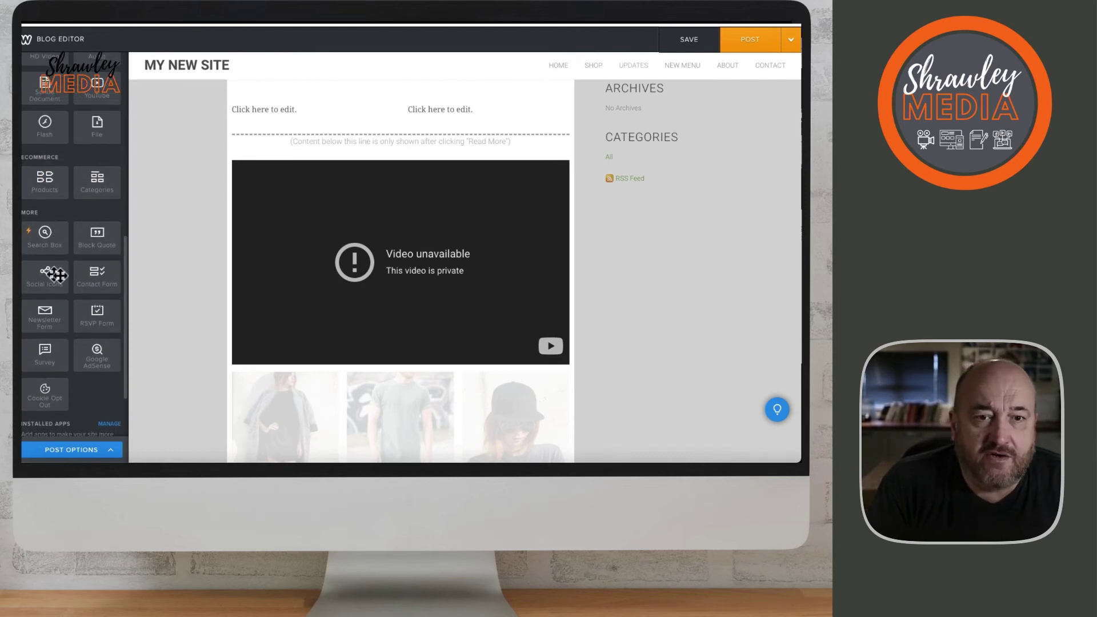
scroll(368, 361, down, 4)
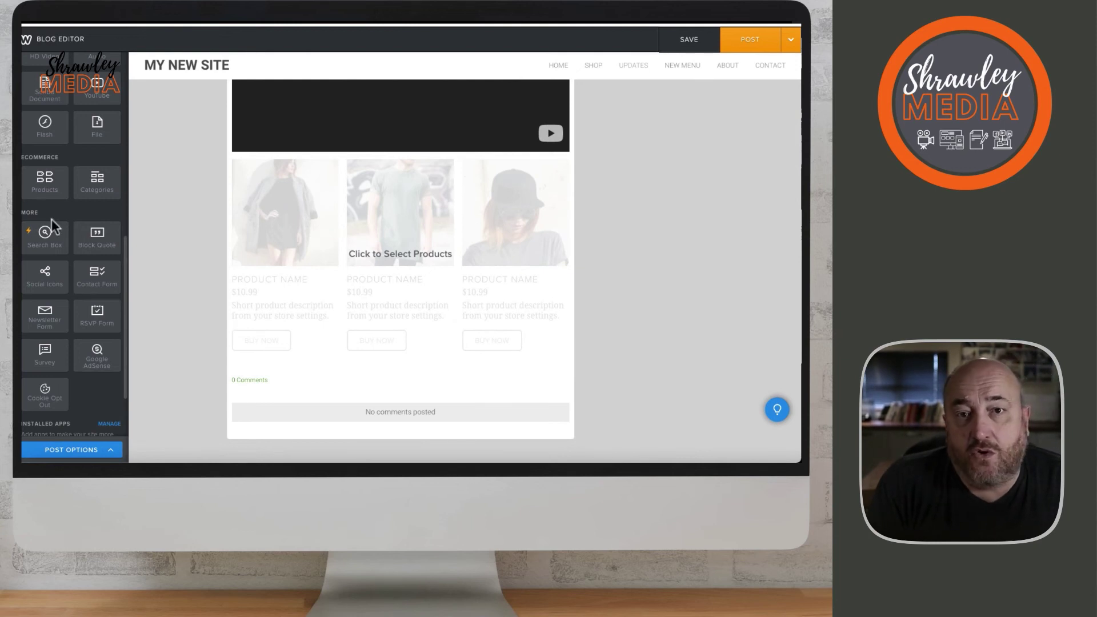
drag(45, 275, 409, 386)
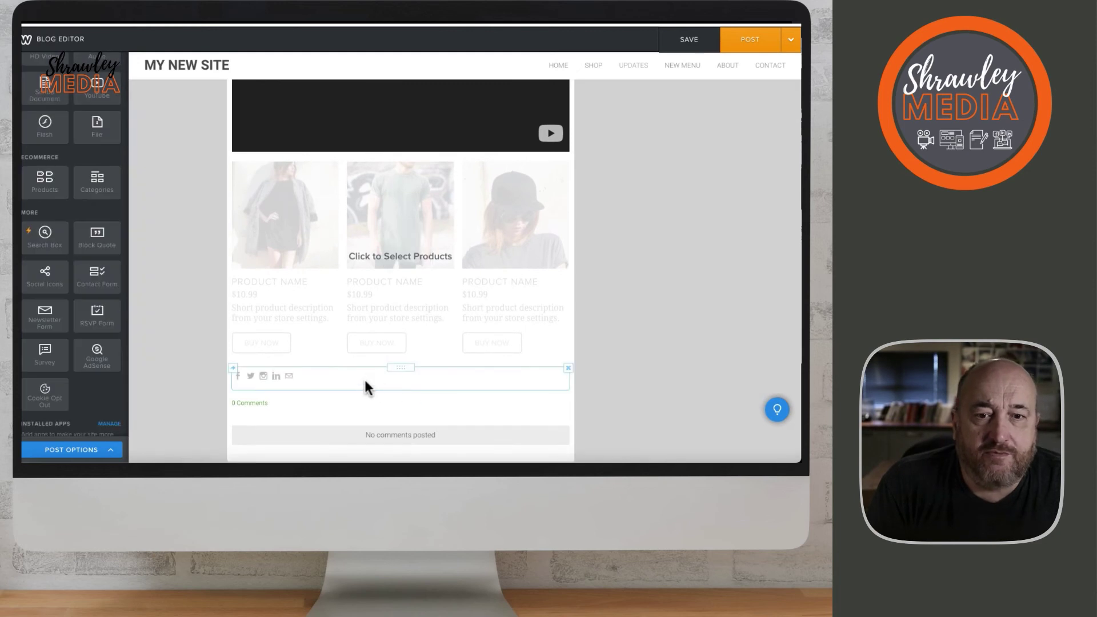
click(366, 383)
click(441, 260)
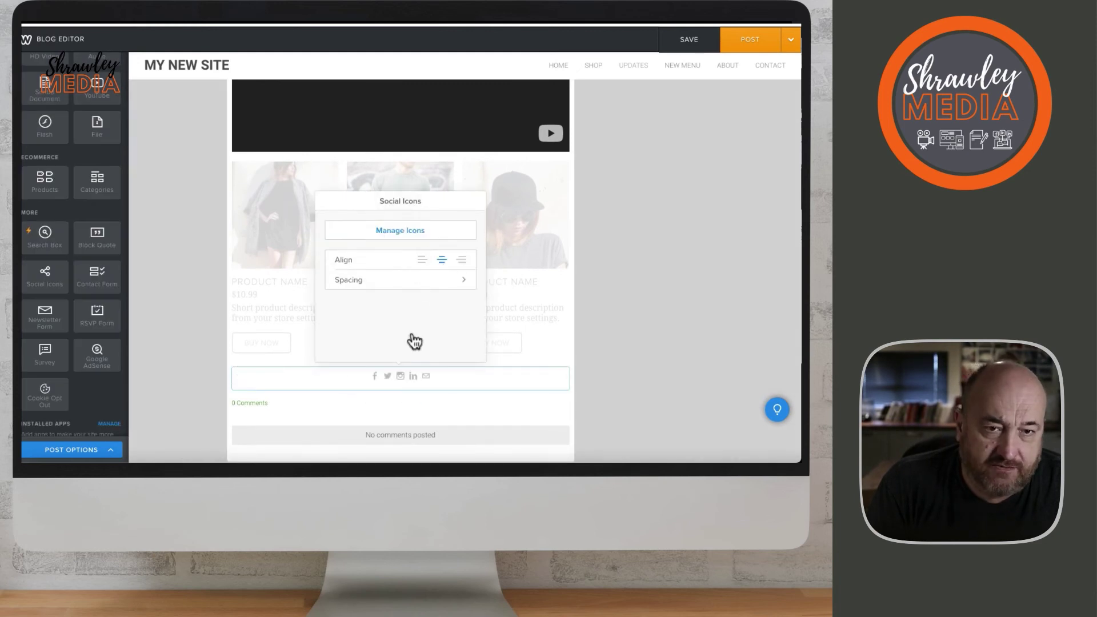
click(406, 232)
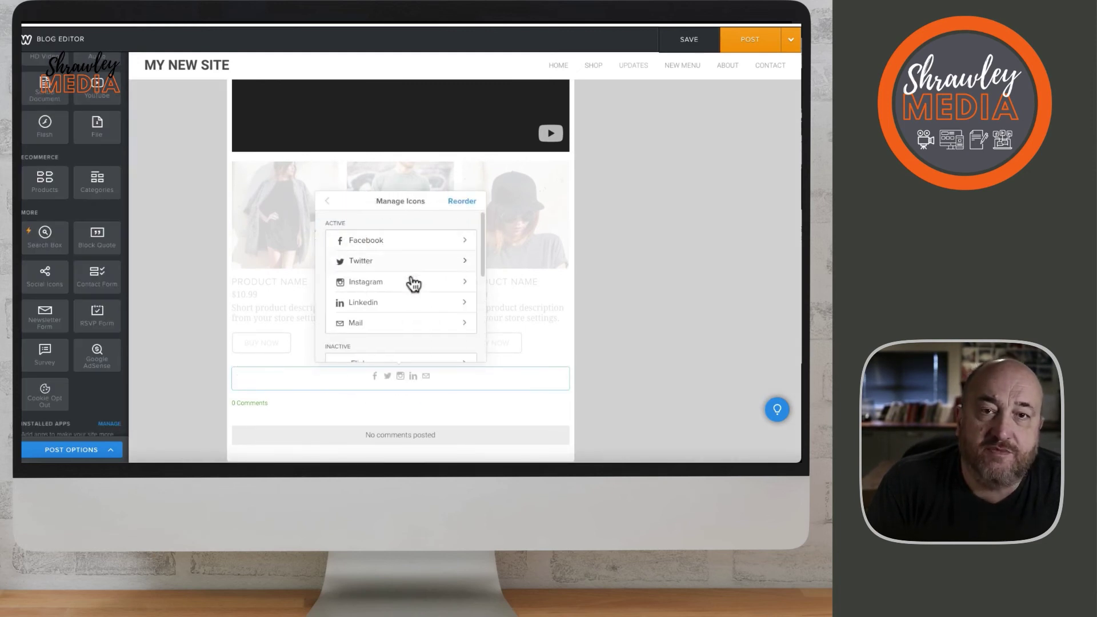
click(384, 245)
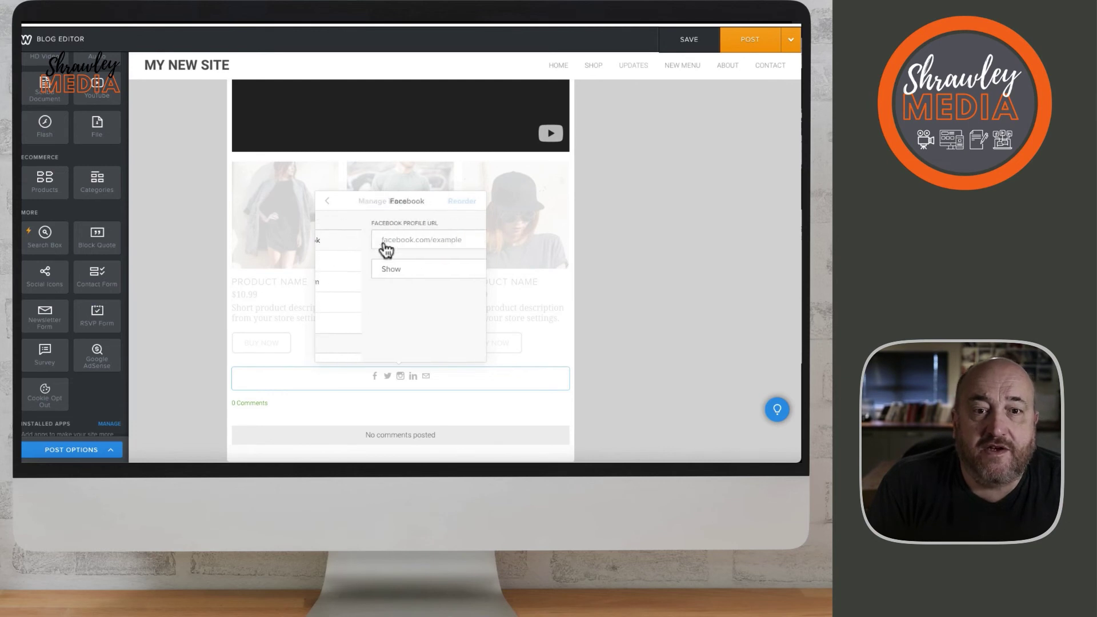
click(326, 202)
click(304, 318)
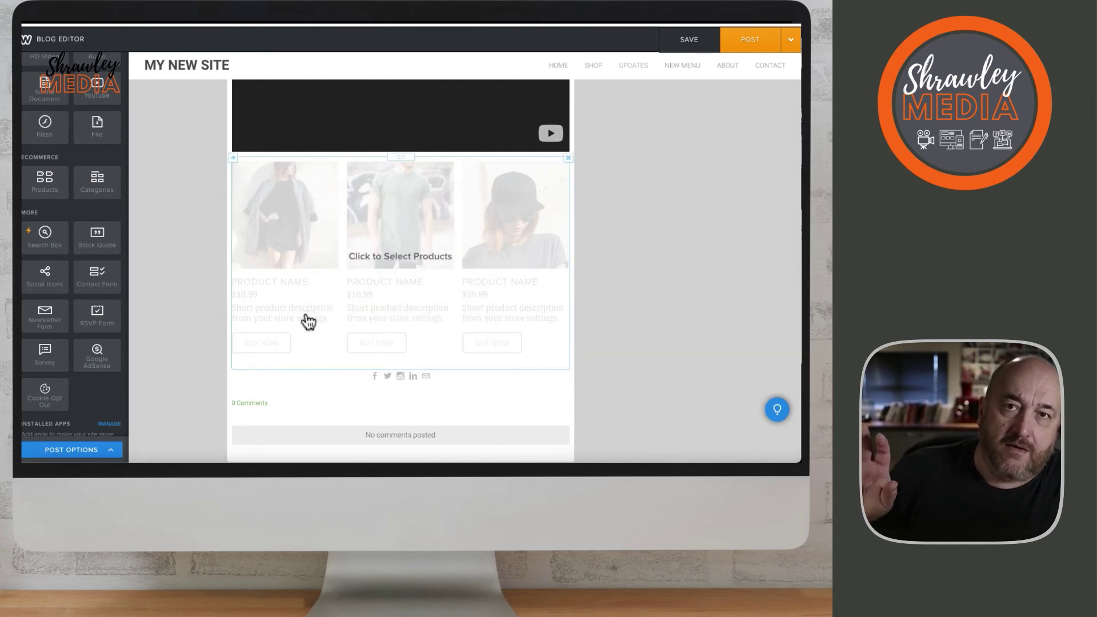
Raise the social icons' top margin by two steps
click(358, 382)
click(440, 289)
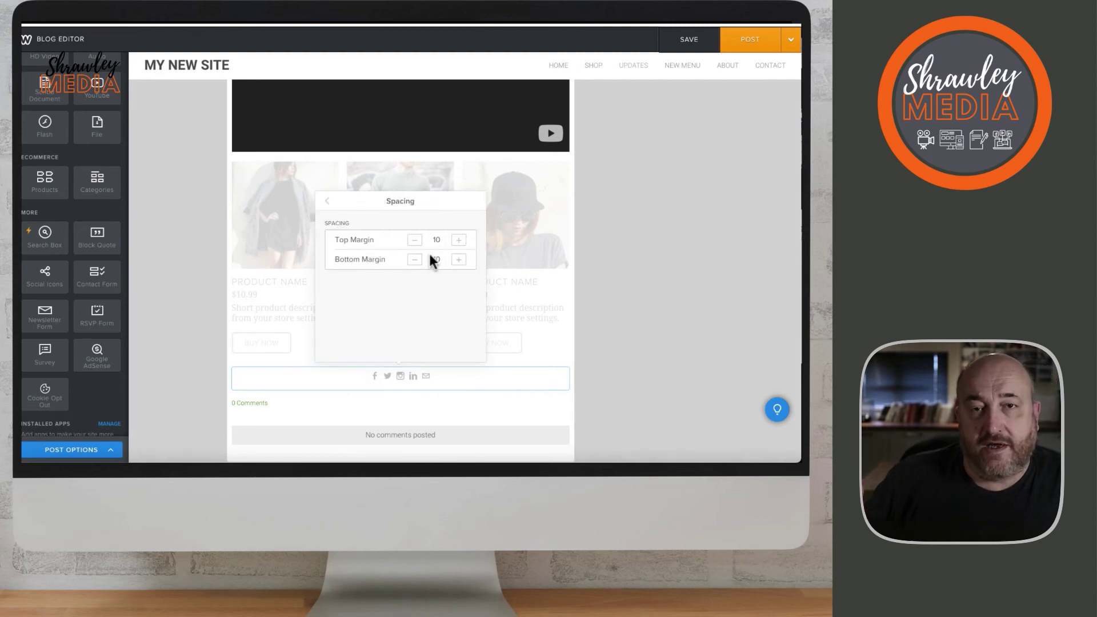
click(458, 241)
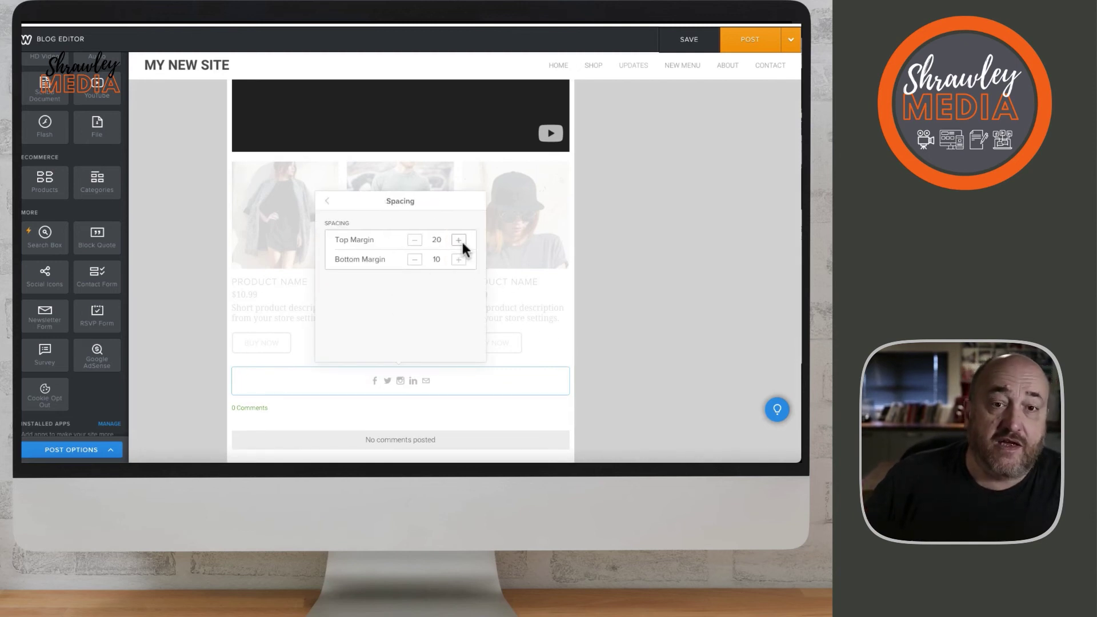
click(458, 240)
click(547, 335)
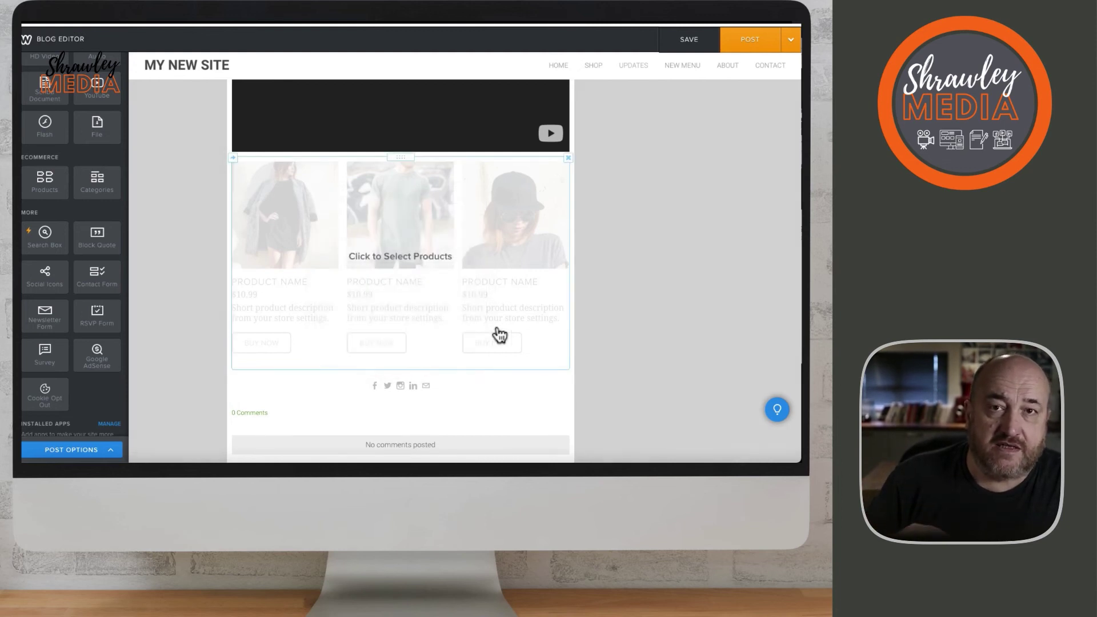
Insert a spacer between the video and the Products block
scroll(500, 336, up, 4)
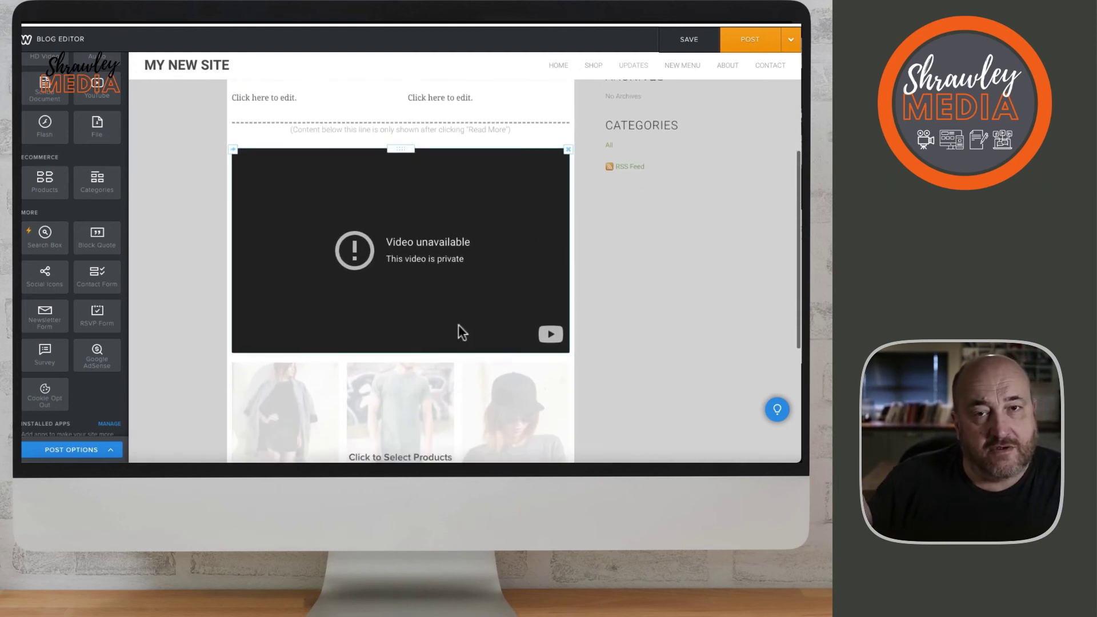
scroll(458, 325, down, 2)
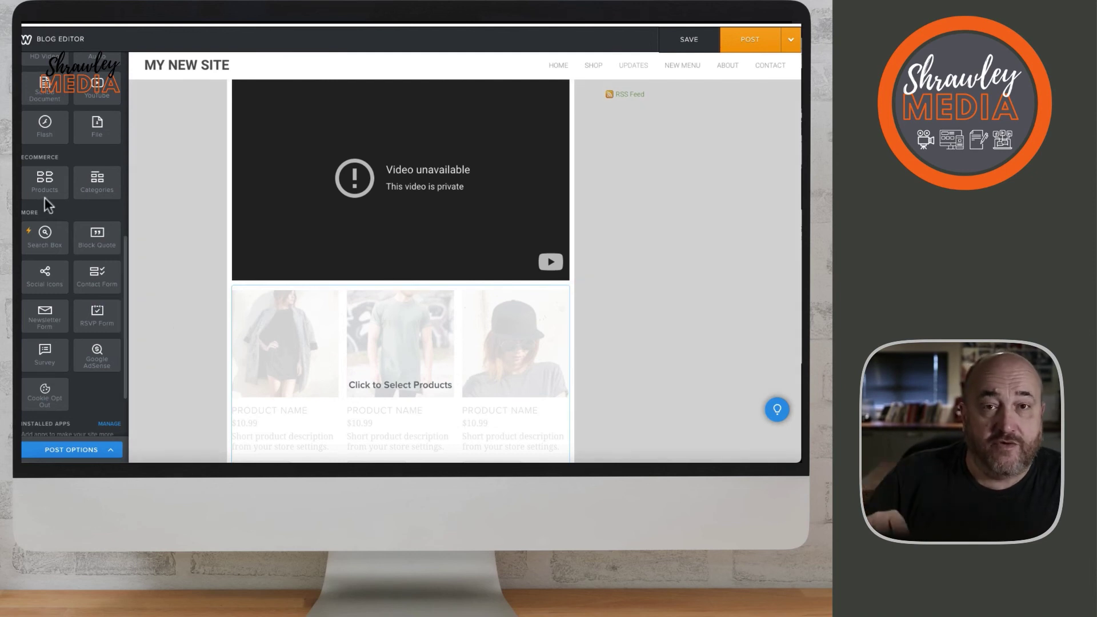
scroll(45, 198, up, 4)
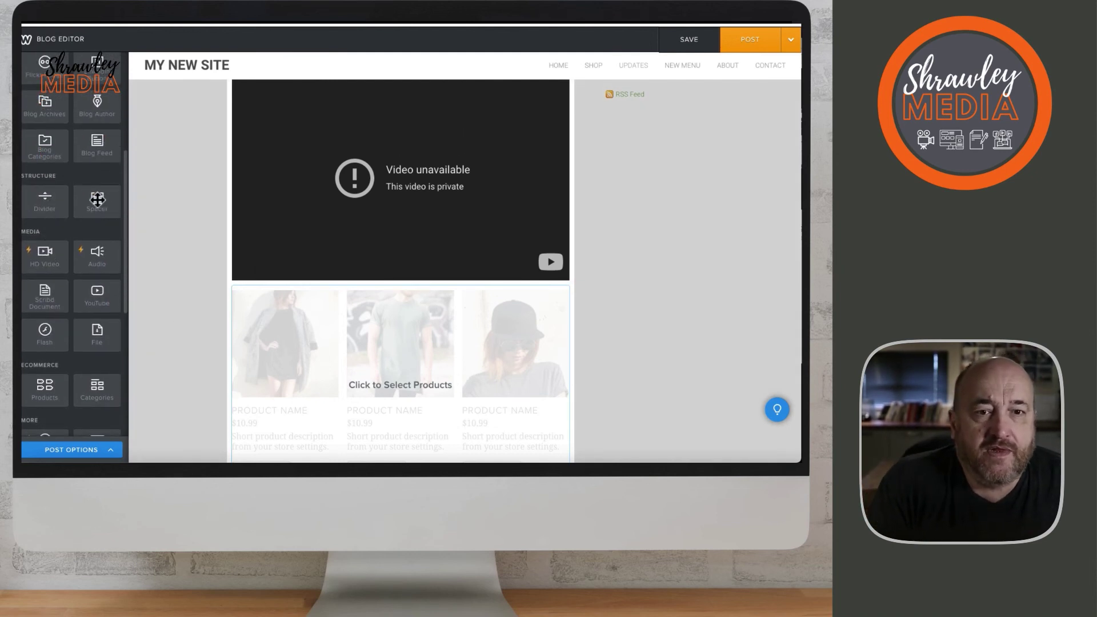
drag(87, 203, 371, 294)
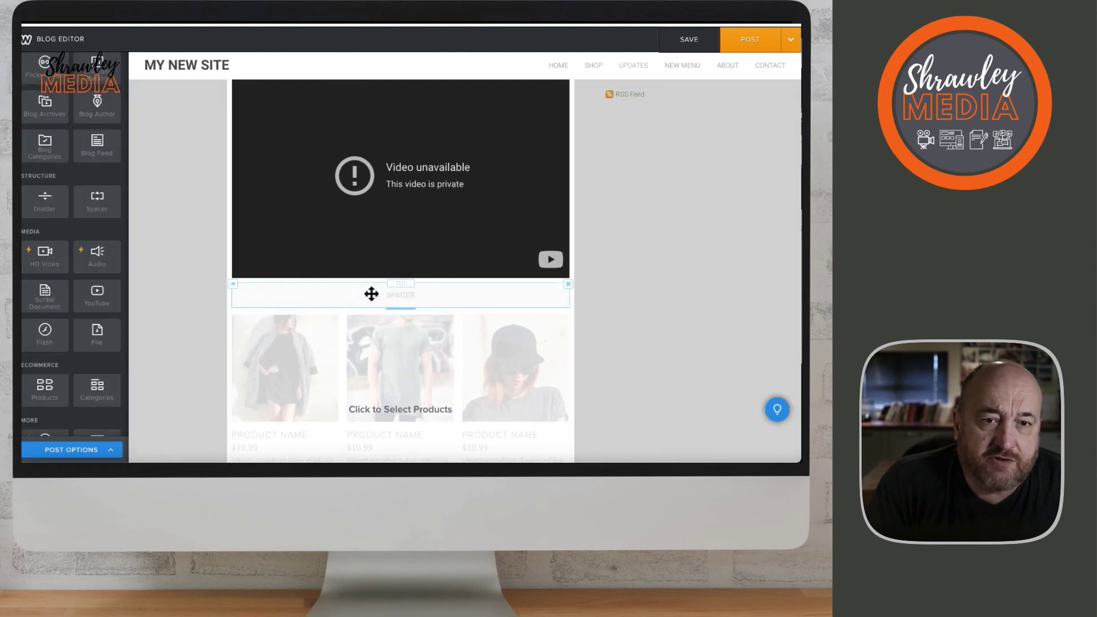
scroll(454, 353, up, 4)
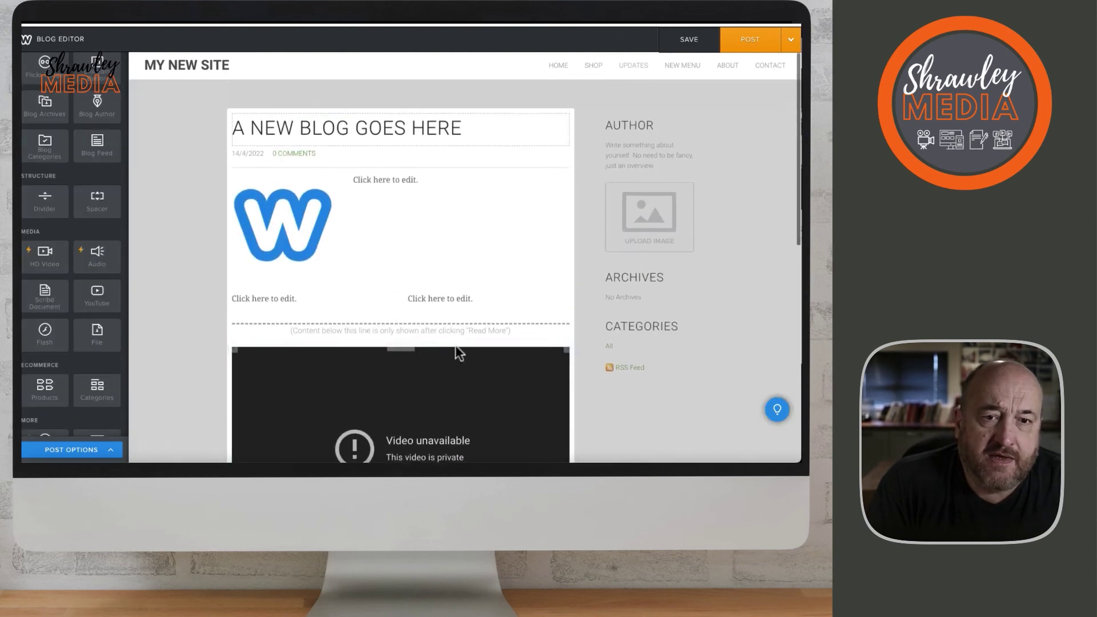
scroll(378, 264, up, 1)
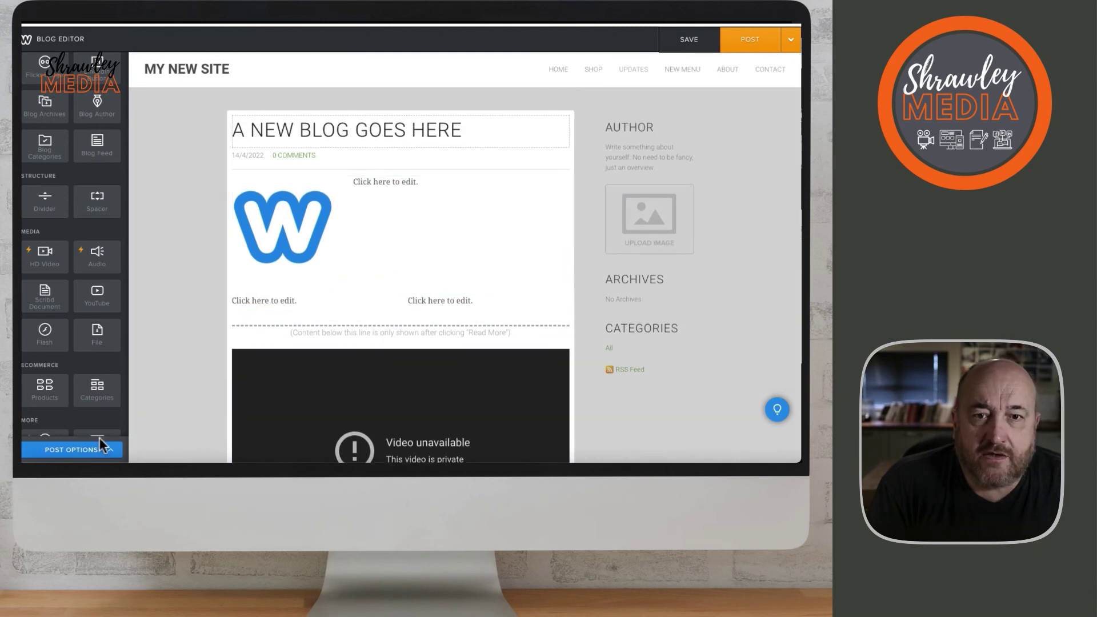
Schedule the post to publish on April 14, 2022 at 4:00 pm BST
click(112, 450)
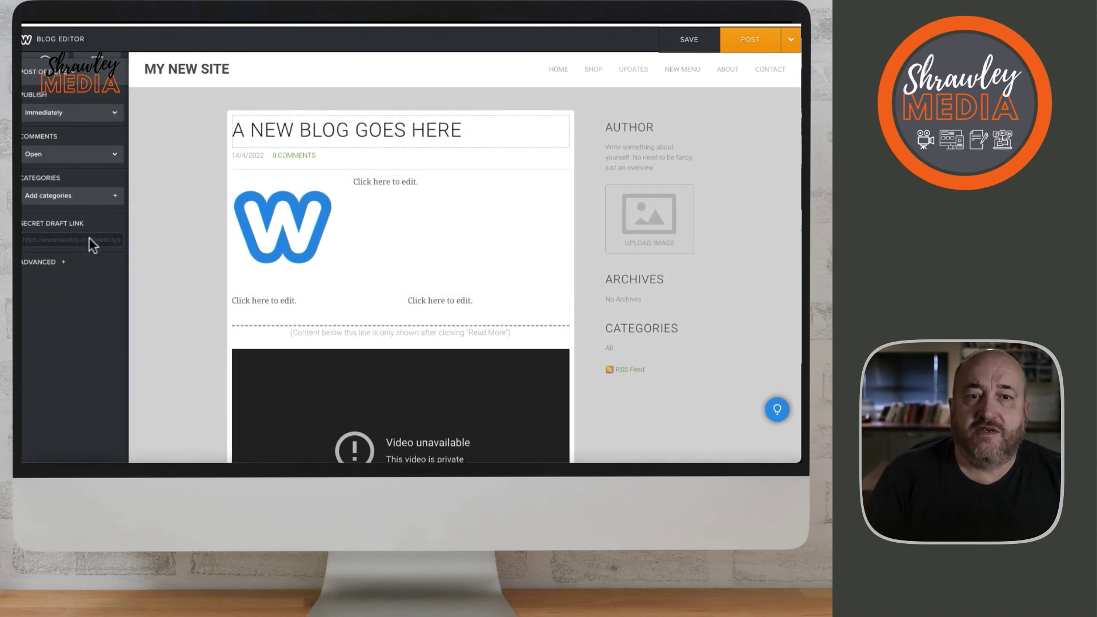
click(58, 116)
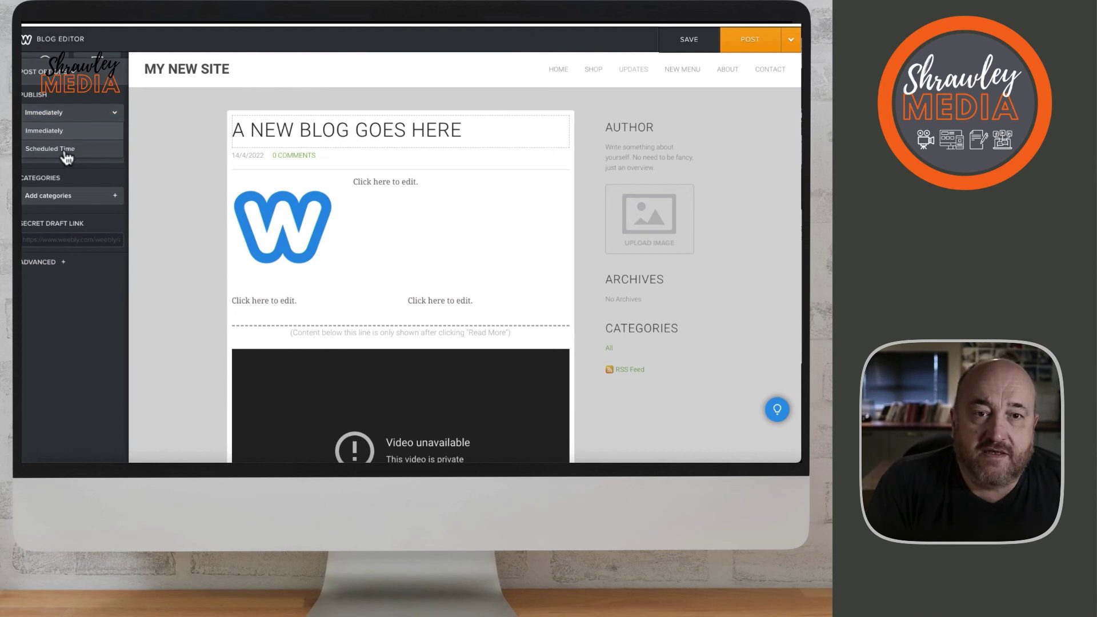
click(67, 151)
click(65, 135)
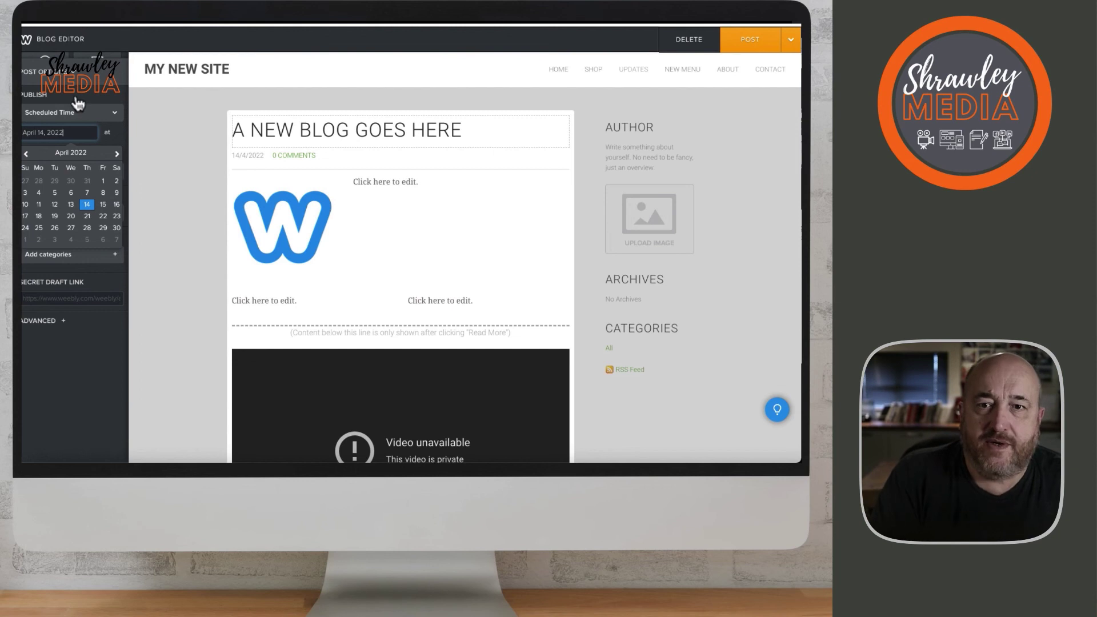
click(79, 121)
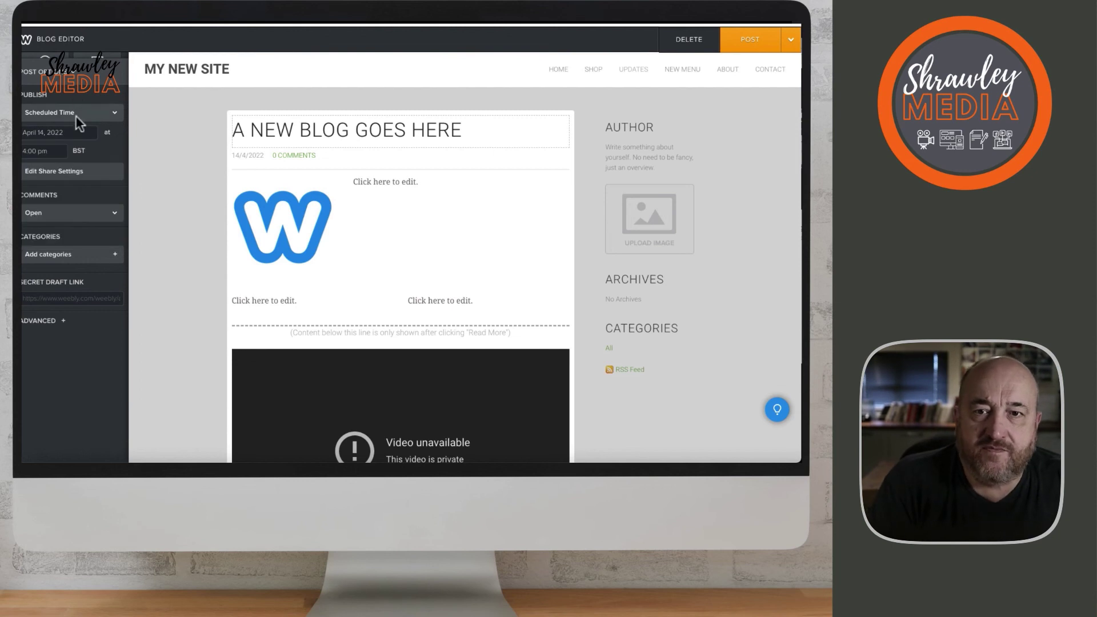
click(76, 173)
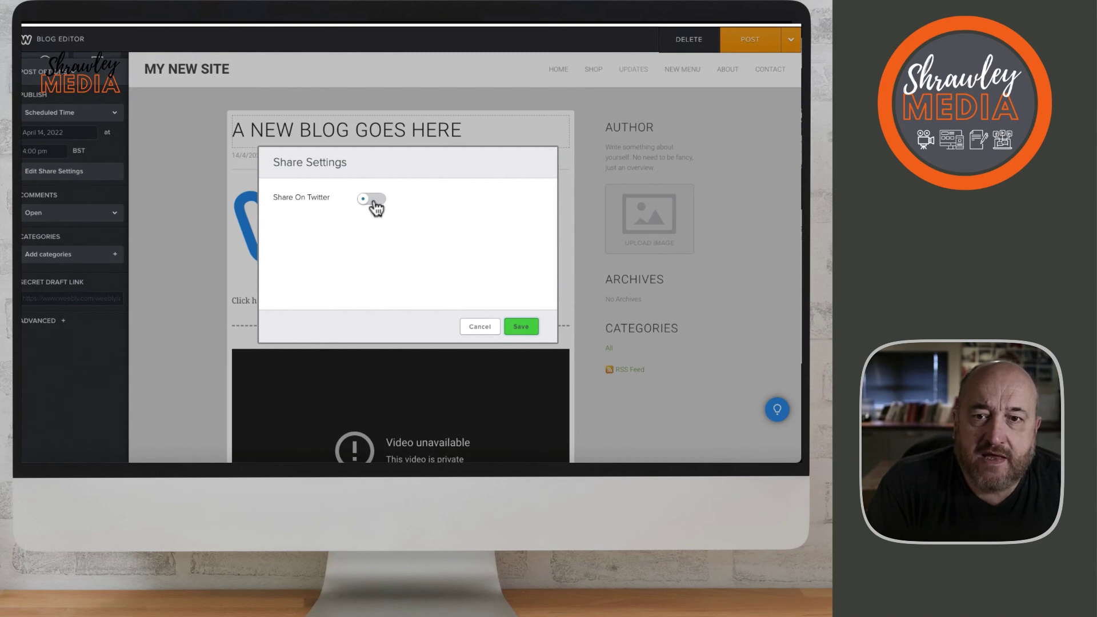
click(480, 327)
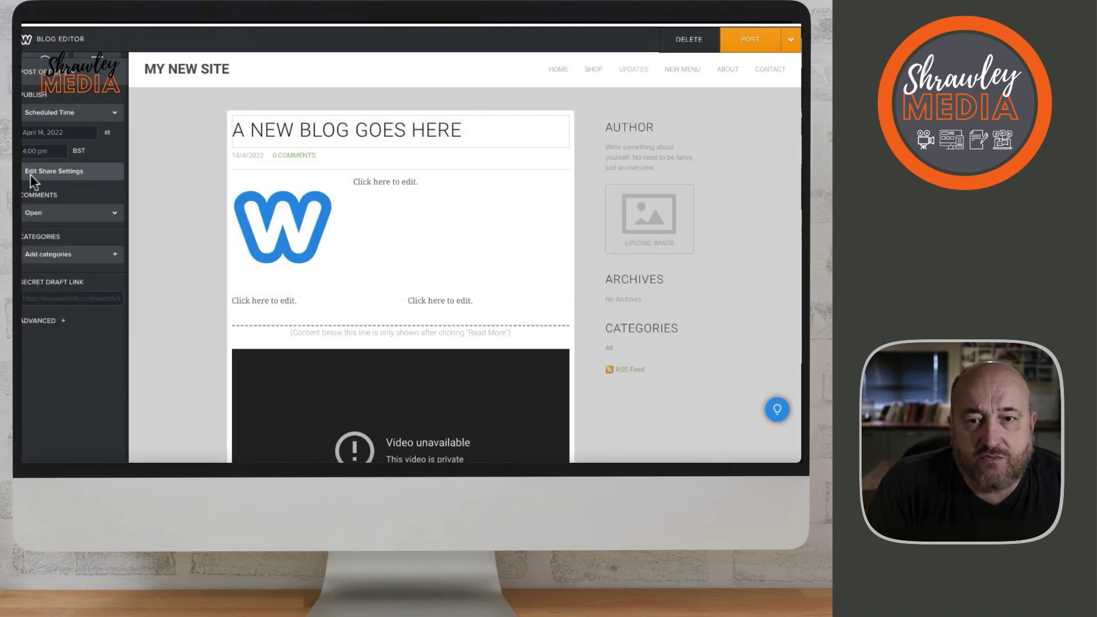
Keep comments Open, skip adding categories, and reveal the SEO Post Title field under Advanced
click(105, 215)
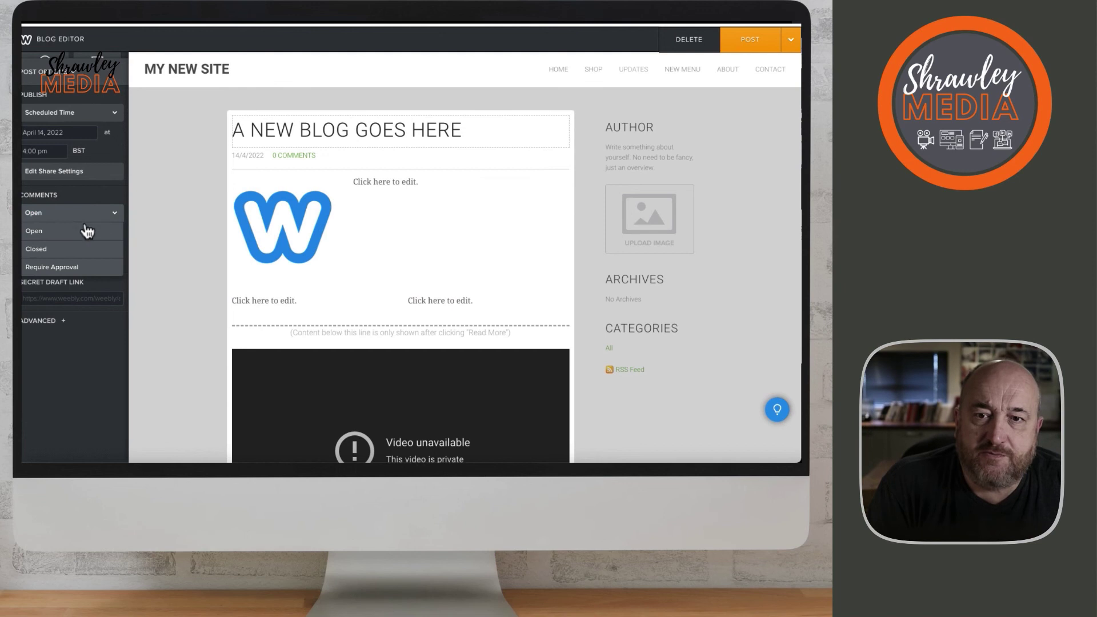
click(115, 215)
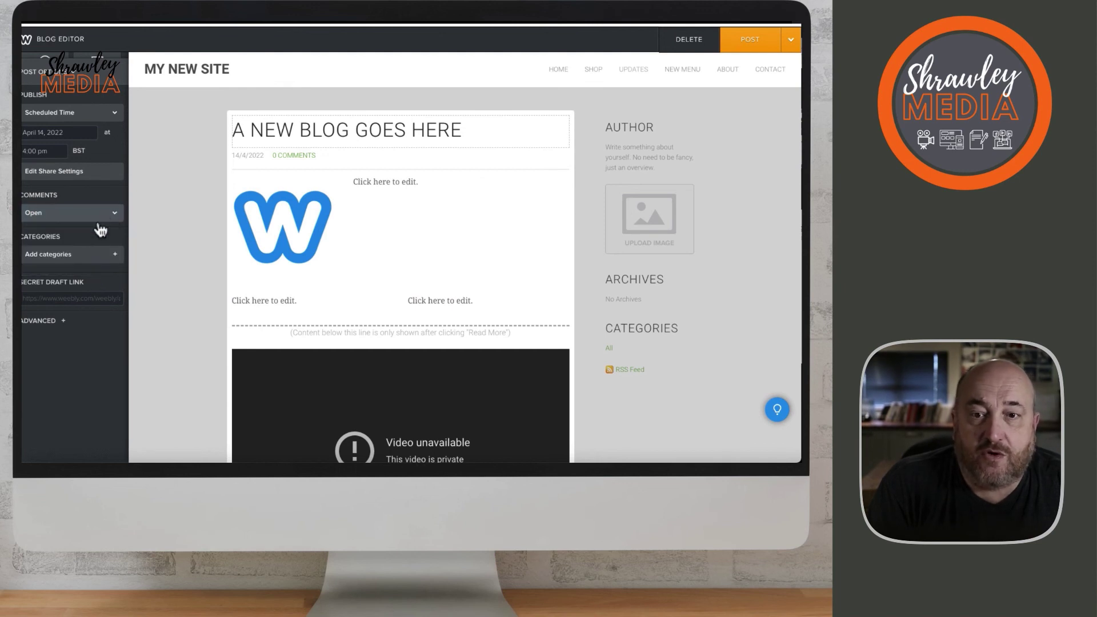
click(109, 262)
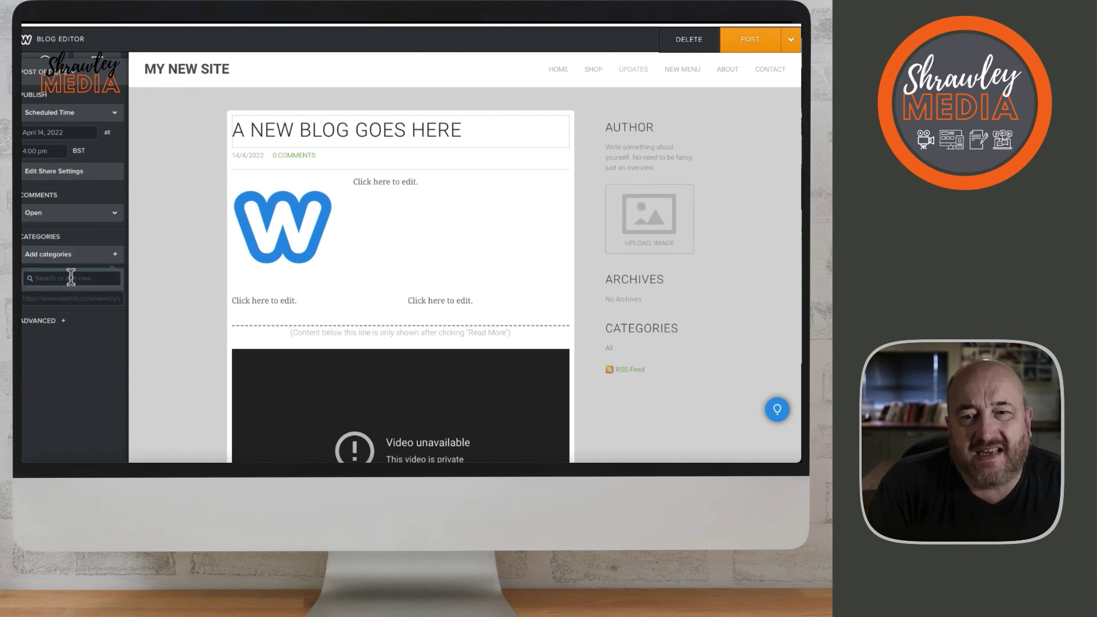
click(103, 250)
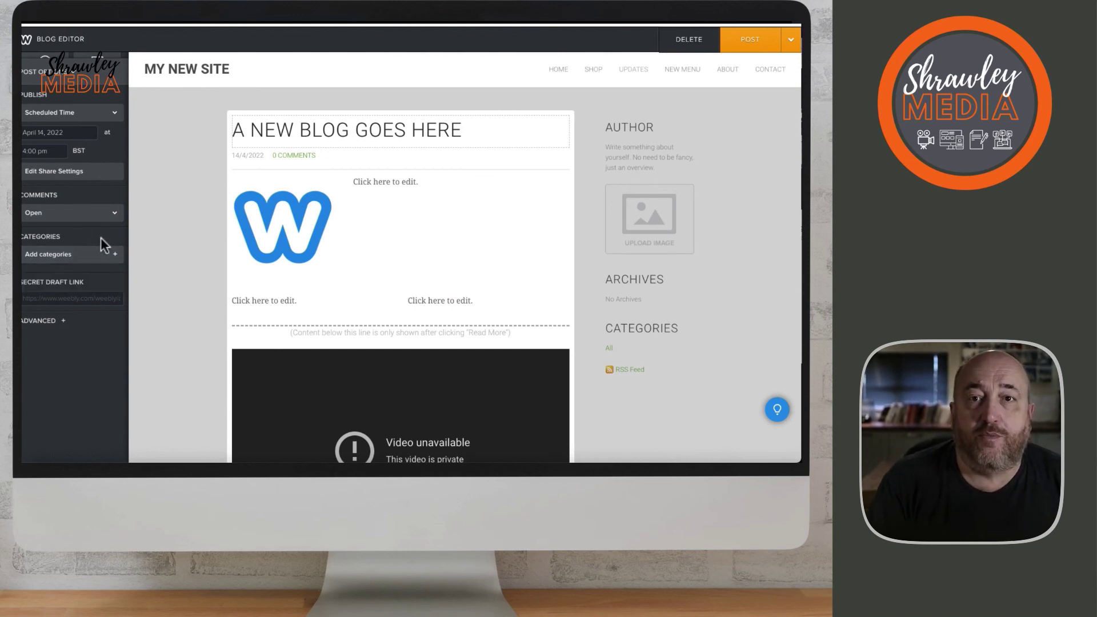
click(62, 321)
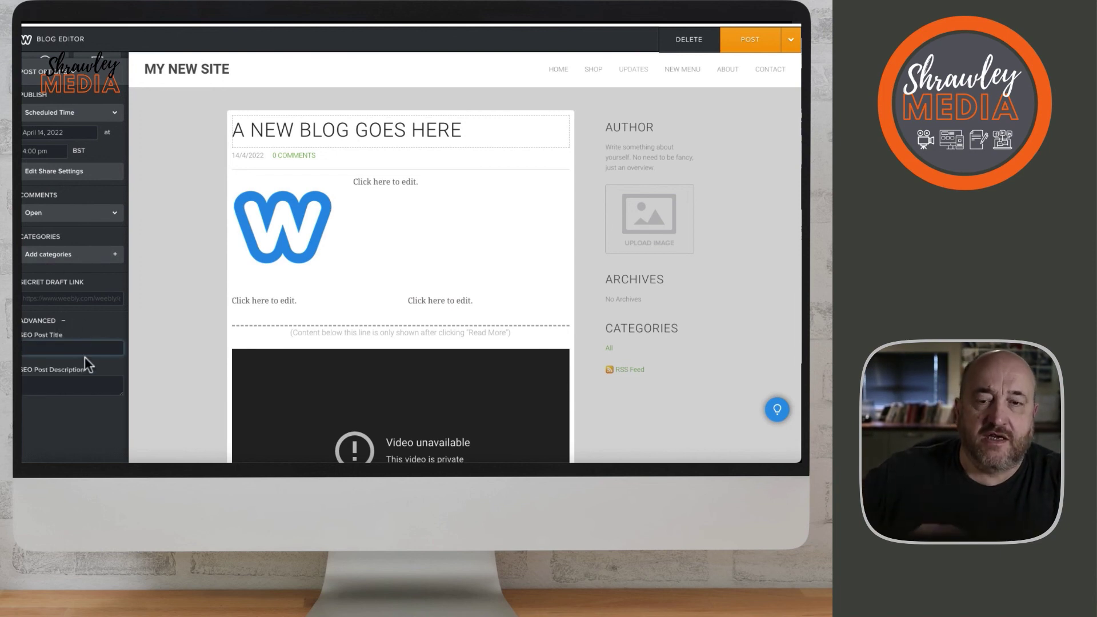
click(46, 348)
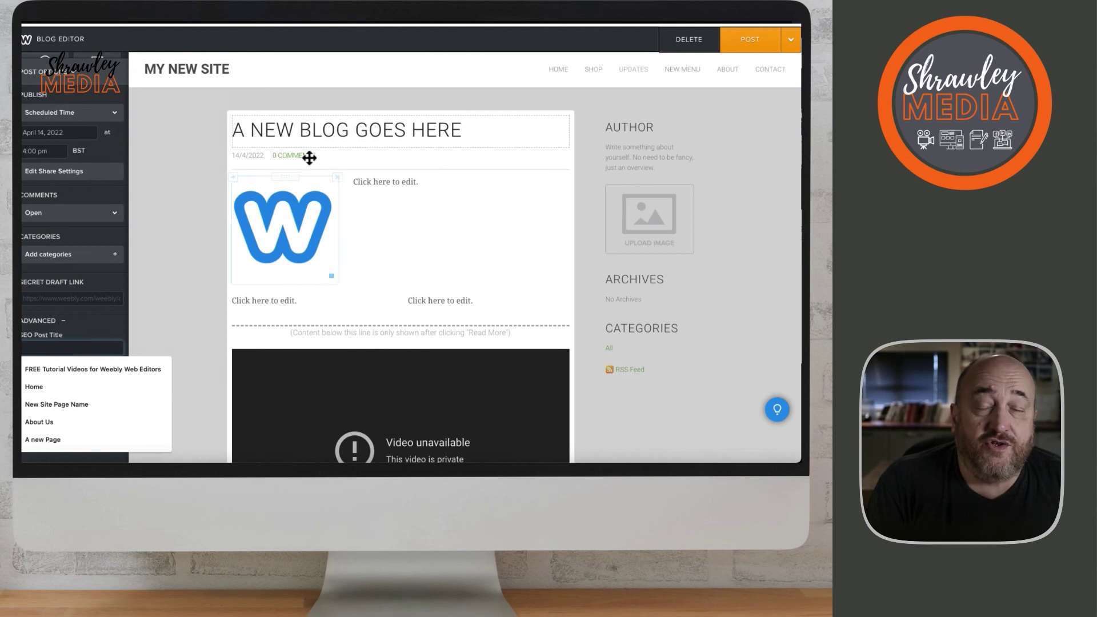
Copy the blog title 'A NEW BLOG GOES HERE' into the SEO Post Title
click(299, 119)
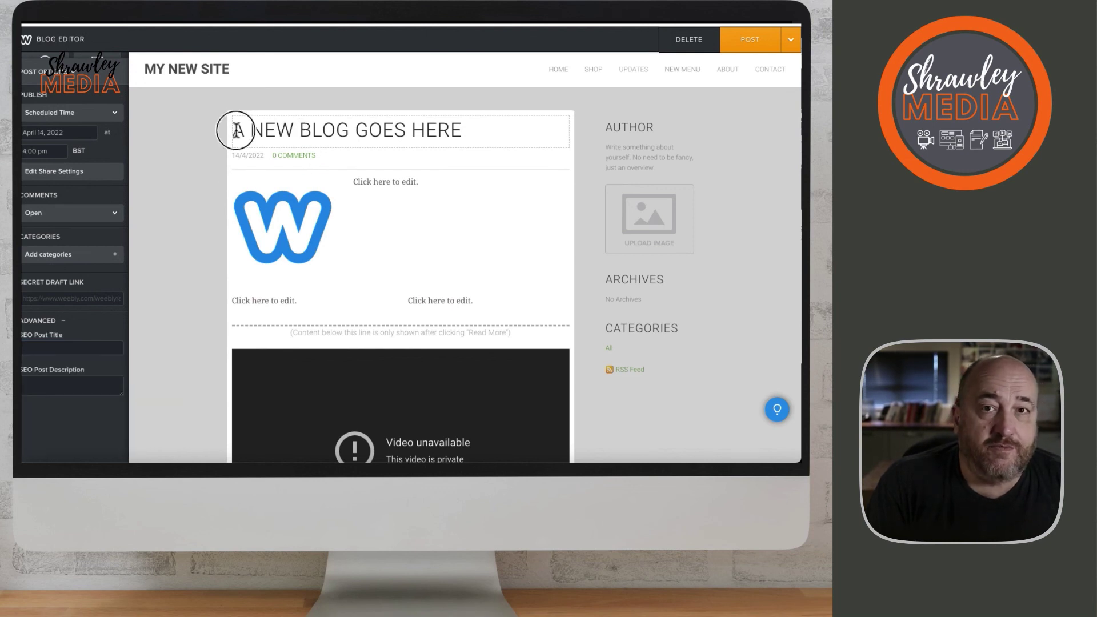
drag(236, 130, 458, 127)
right_click(414, 130)
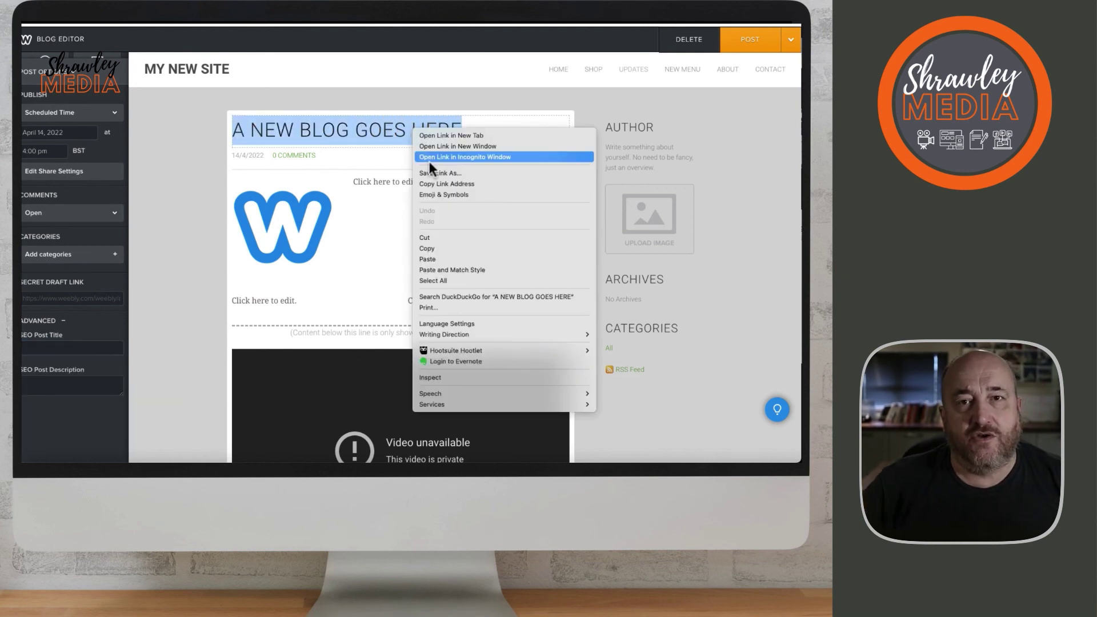
click(426, 248)
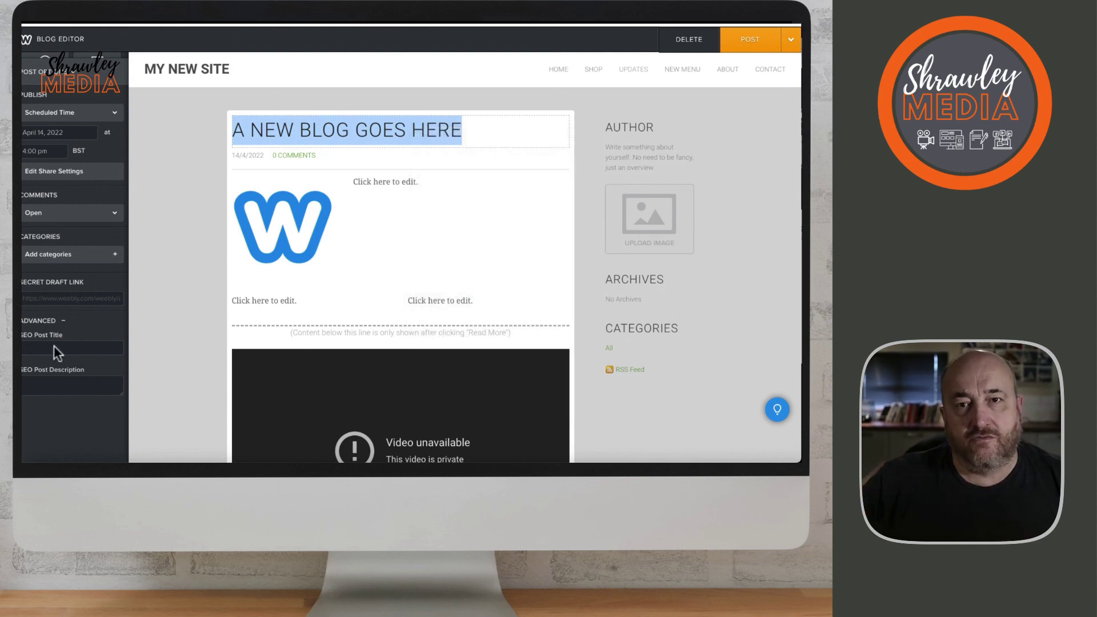
click(54, 347)
right_click(57, 350)
click(71, 360)
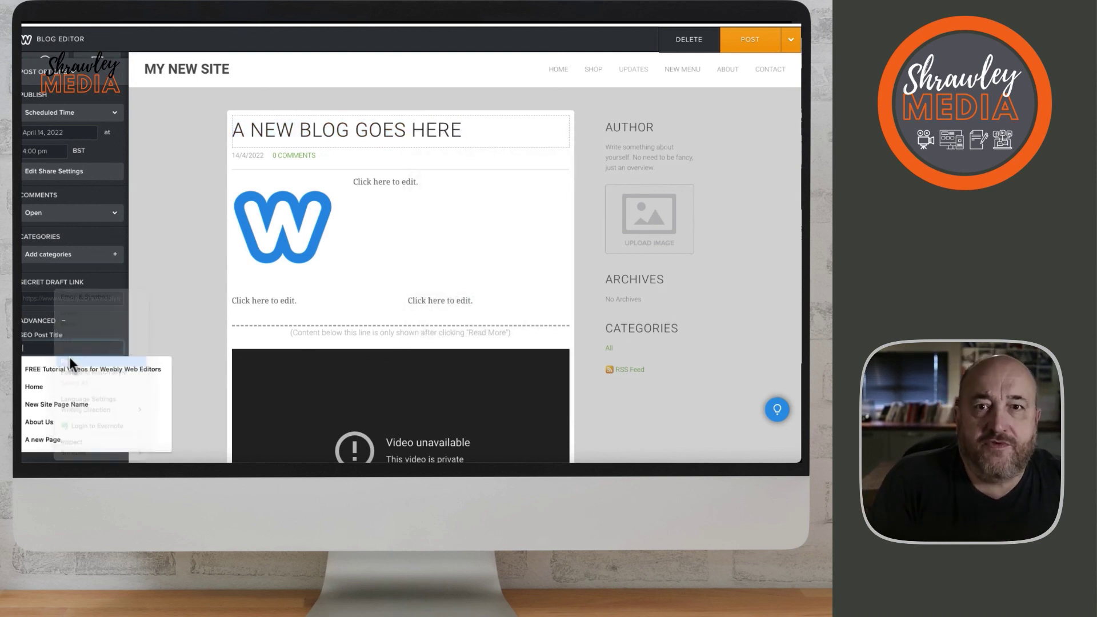
Enter the SEO description 'Brief summary of the blog. Keyword rich.' and close Post Options
click(61, 378)
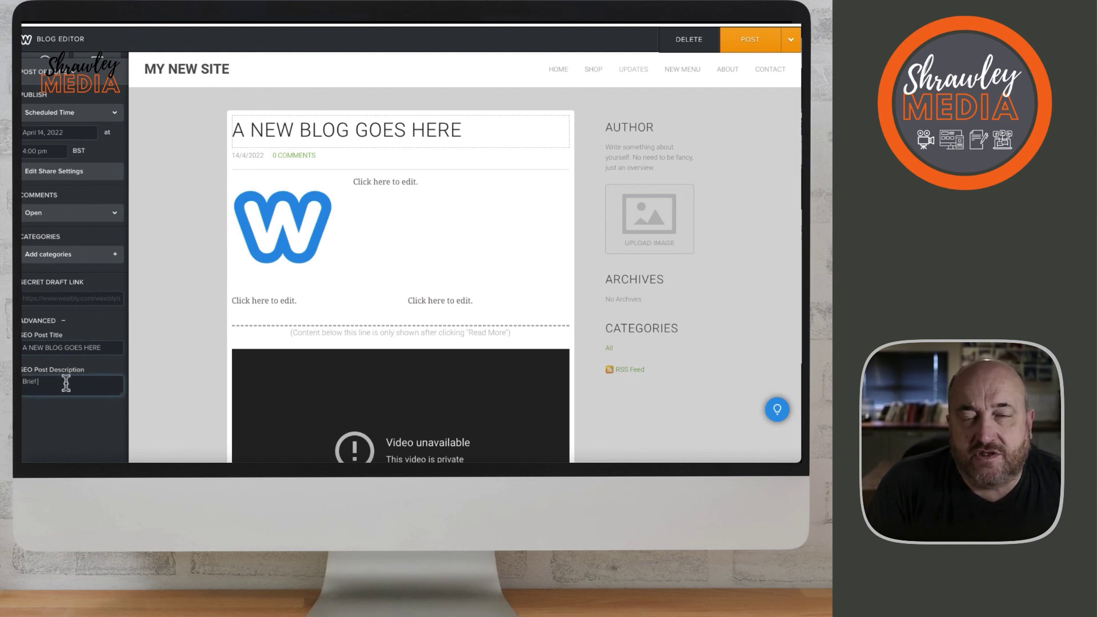
text(Brief summary of the )
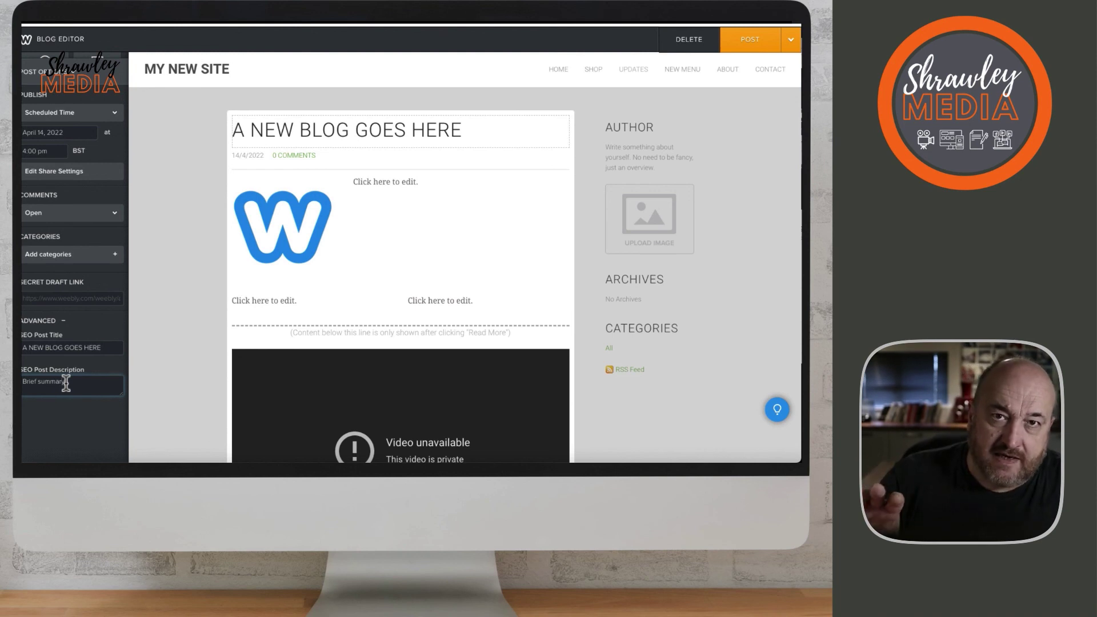
text(blog)
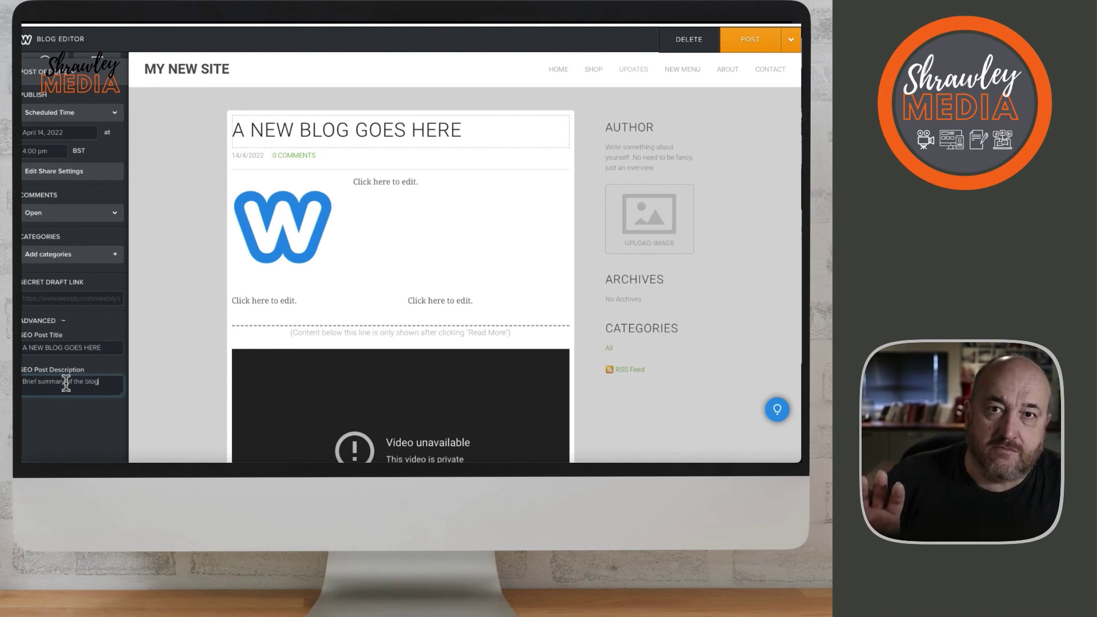
text(. Key)
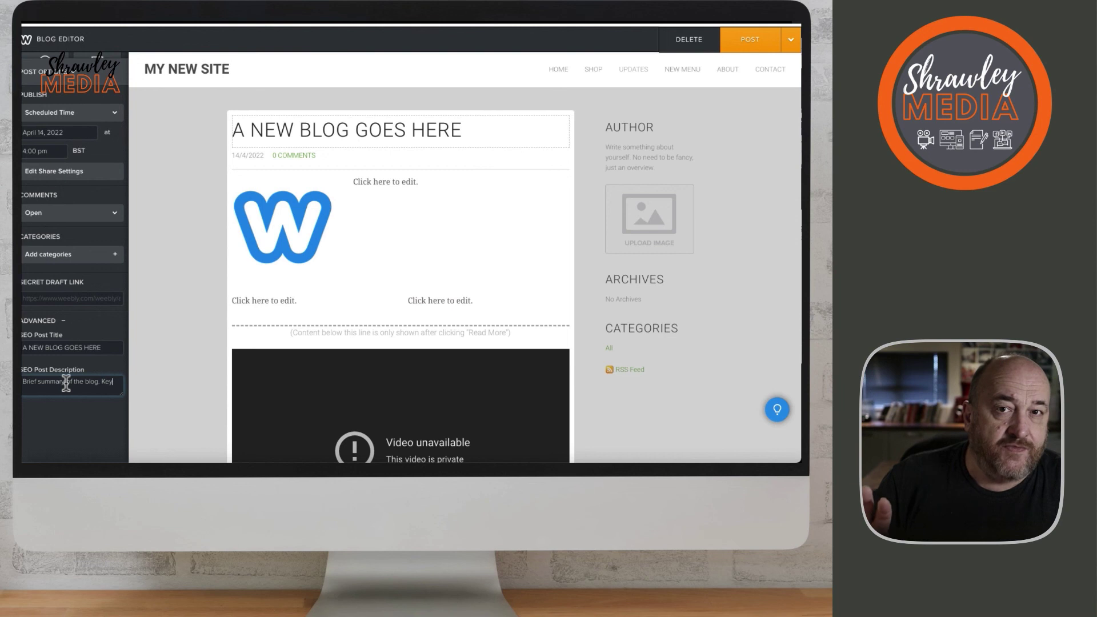
text(word rich.)
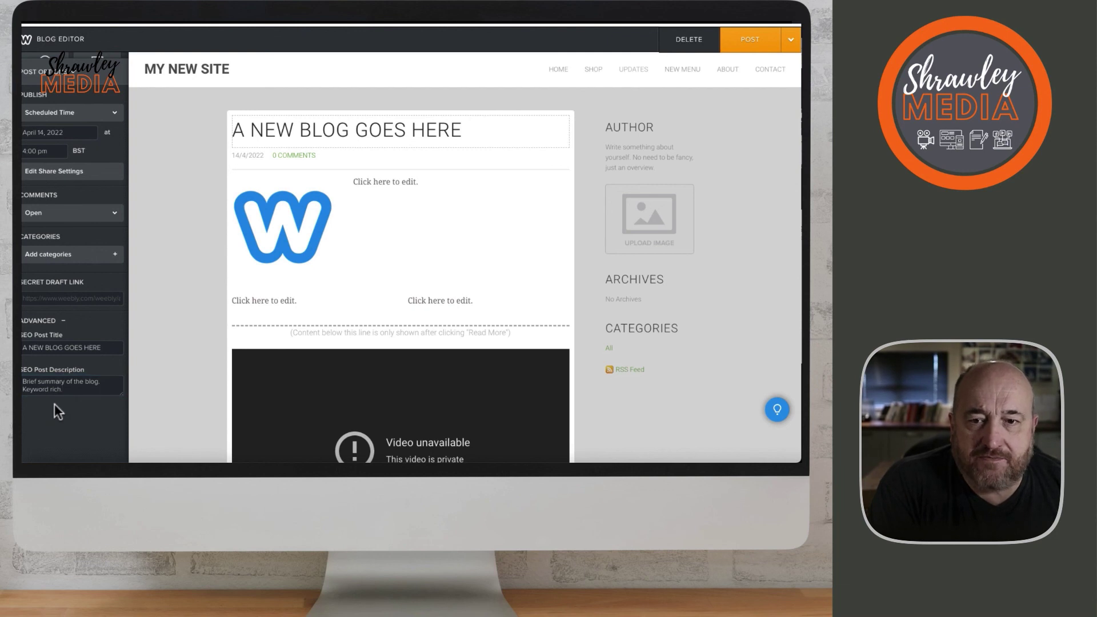
scroll(200, 291, down, 10)
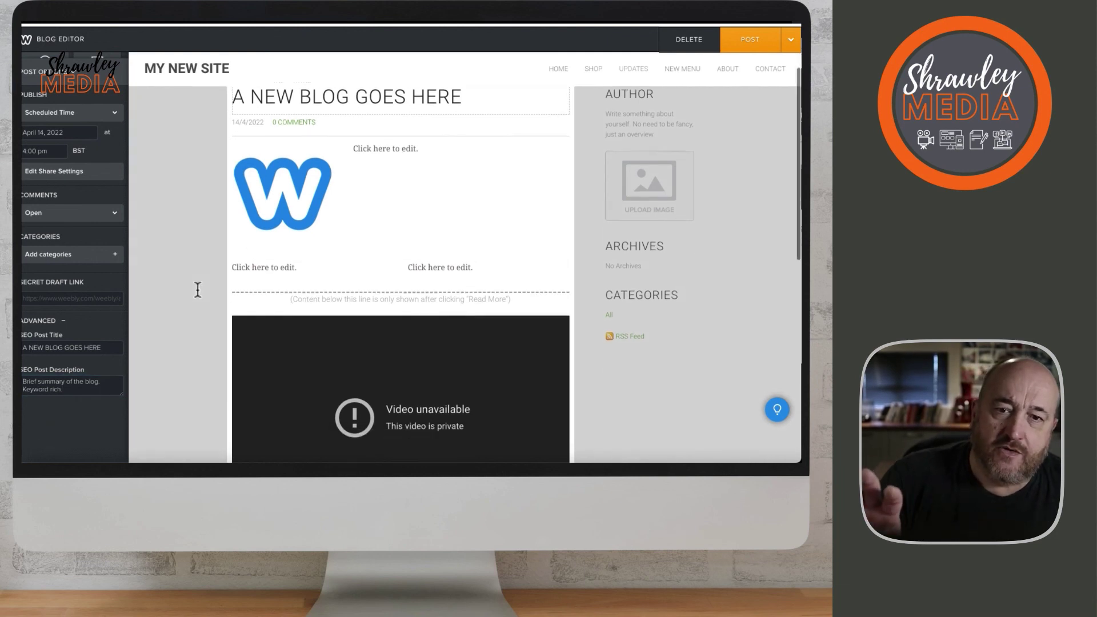
scroll(708, 263, up, 10)
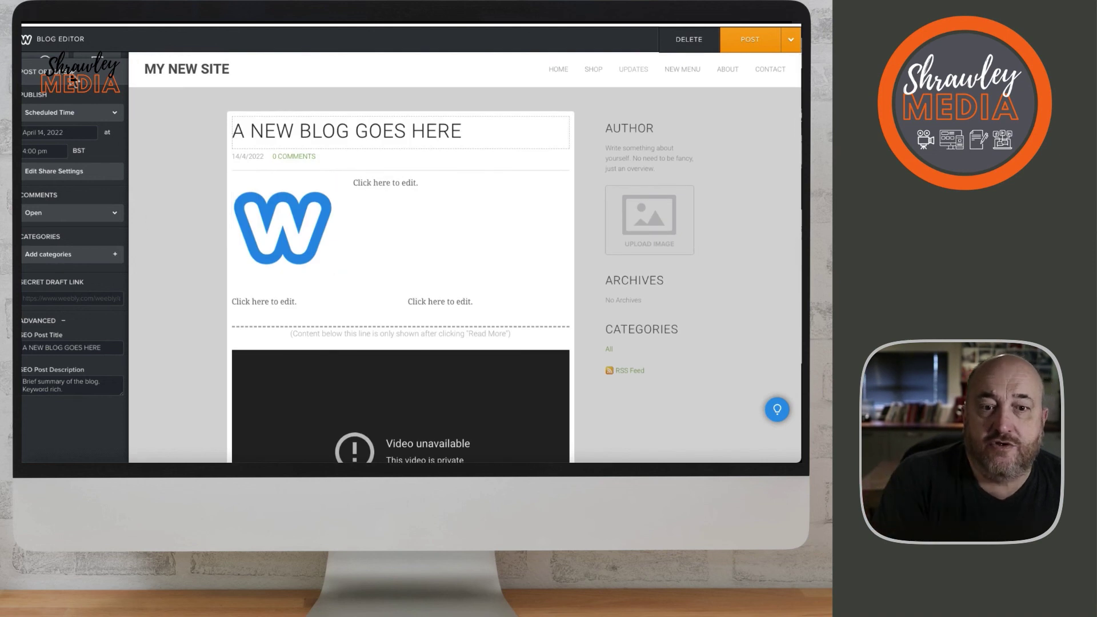
click(73, 79)
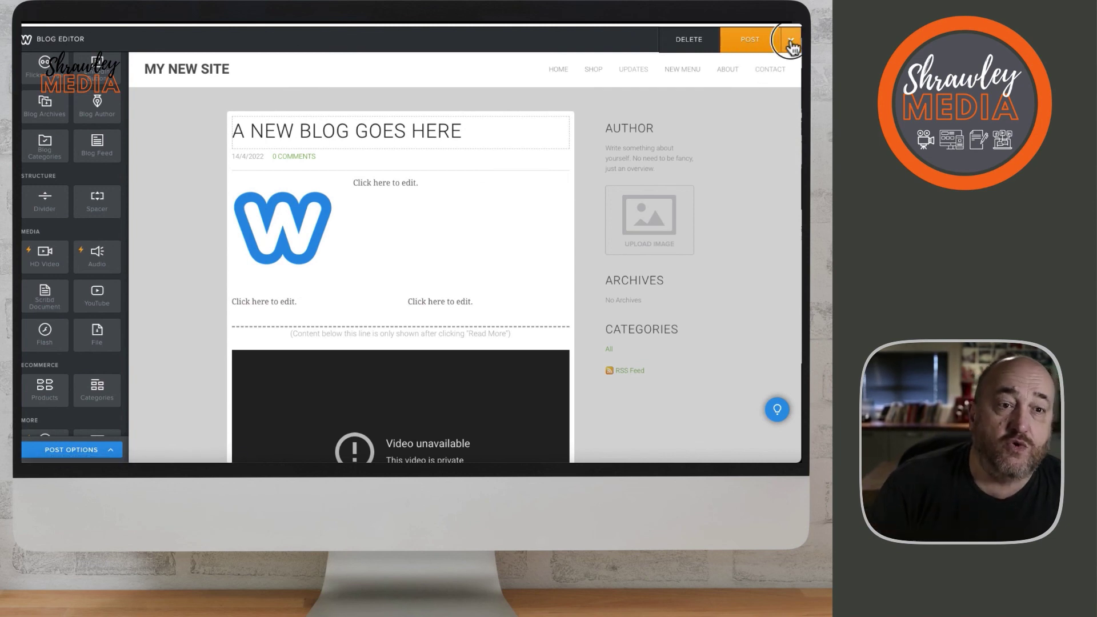
Save the post as a draft, then post 'A NEW BLOG GOES HERE' from Drafts to the Updates page
click(766, 62)
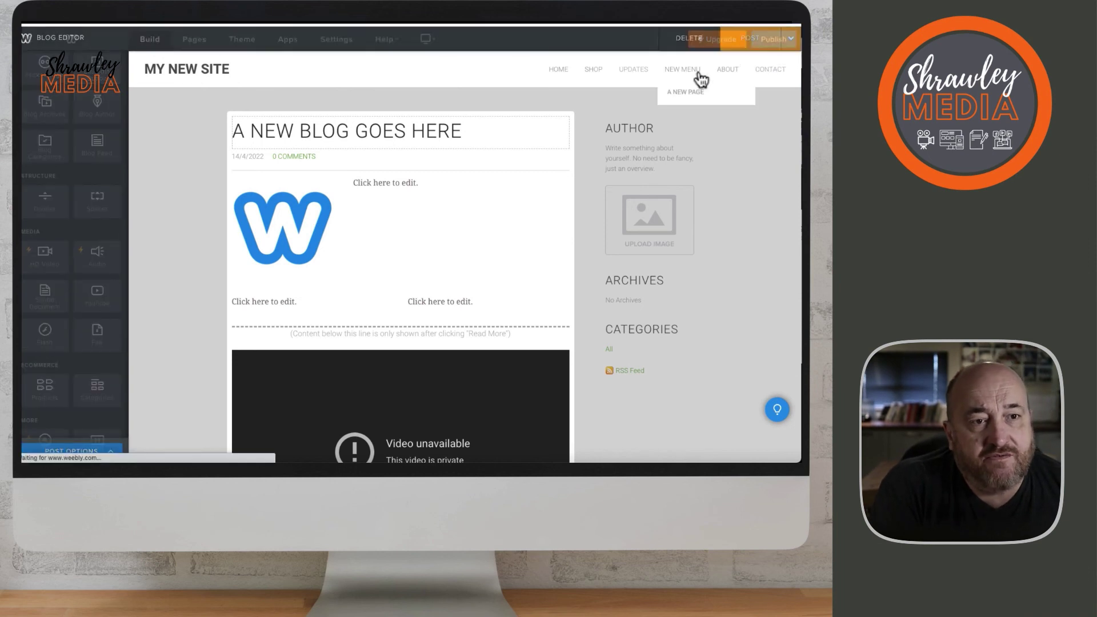
click(423, 132)
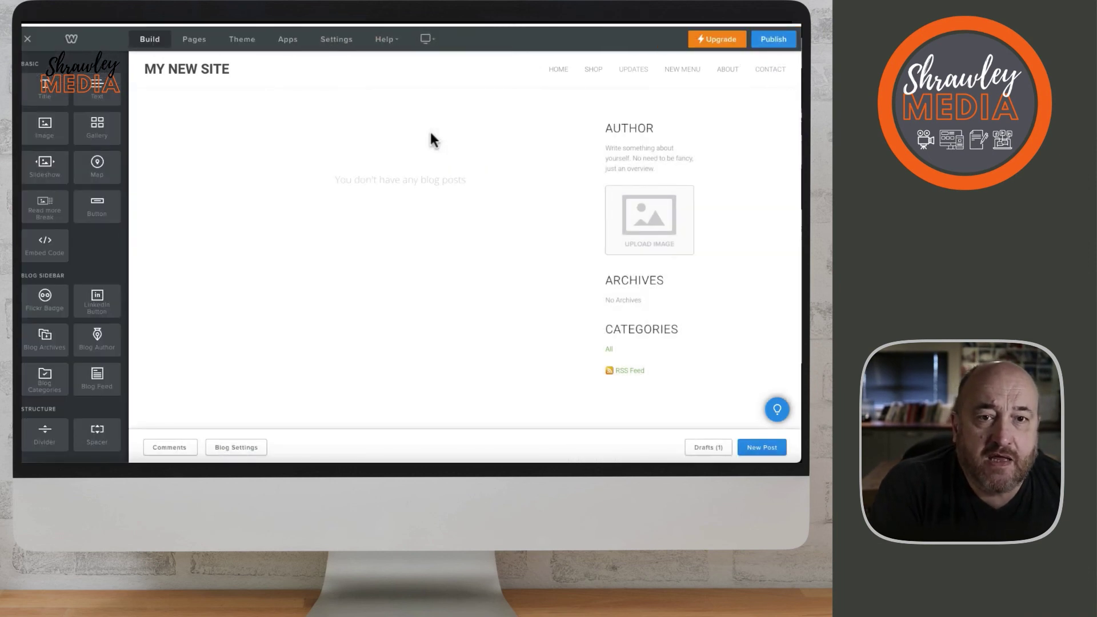
click(707, 447)
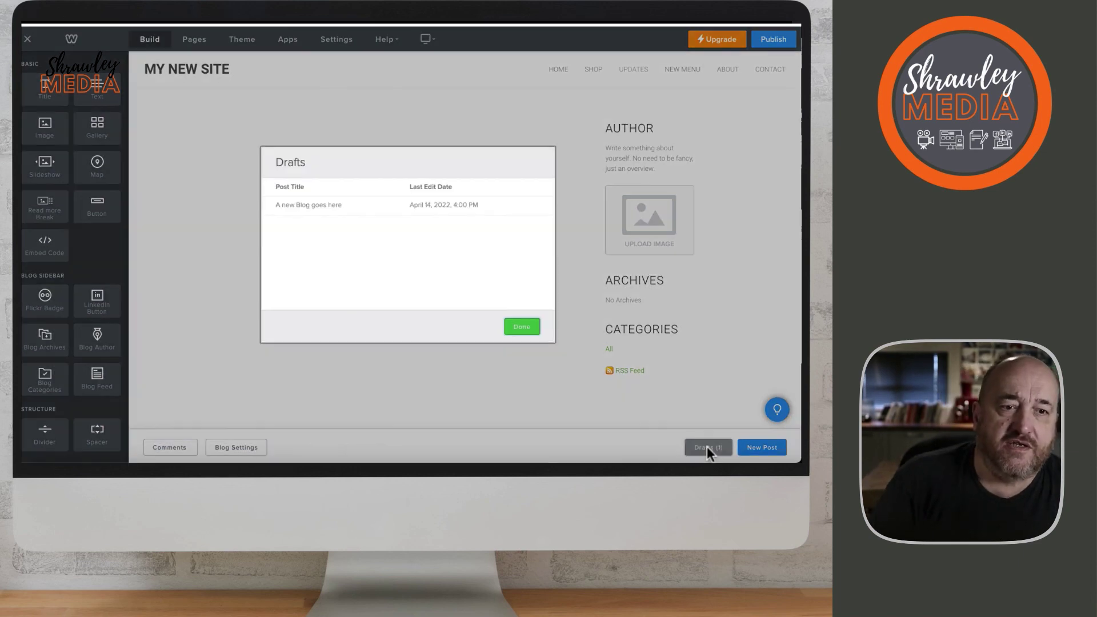
click(340, 207)
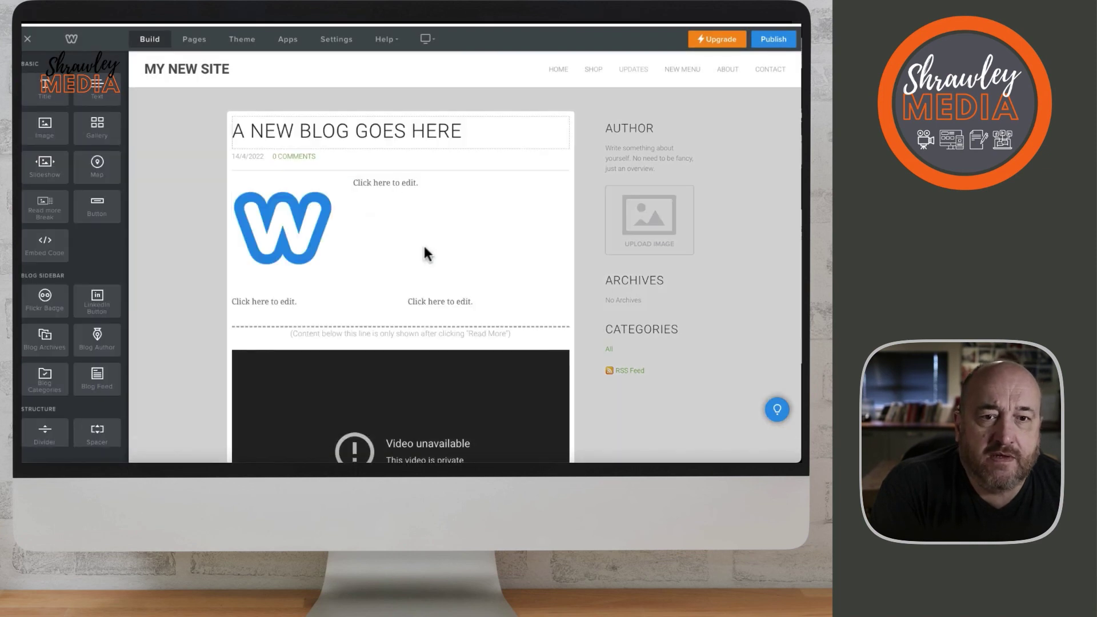
click(758, 47)
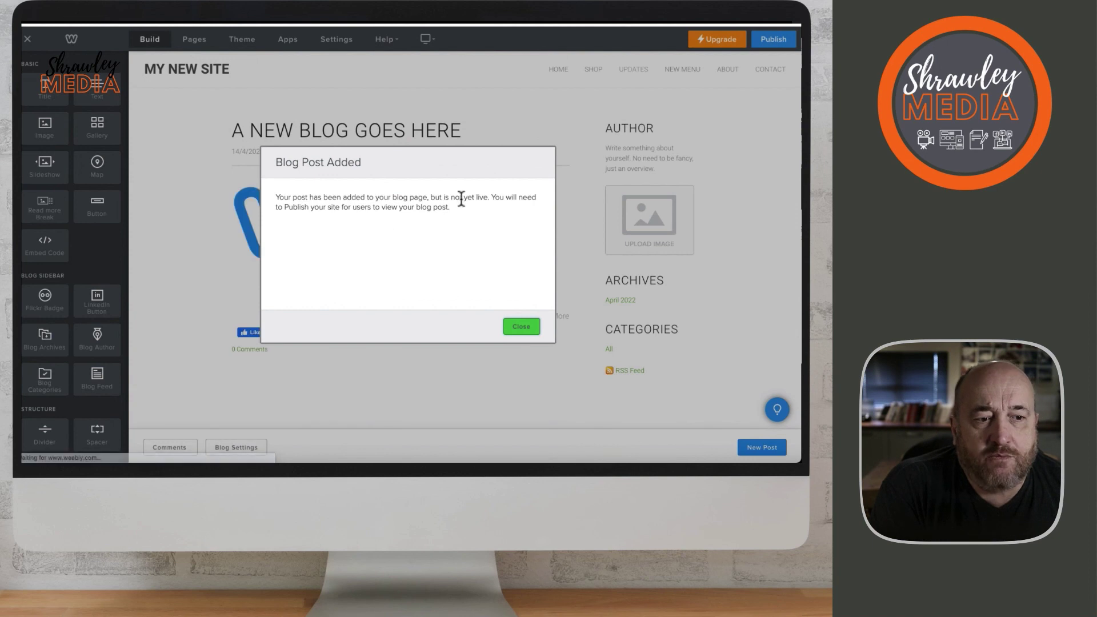
click(520, 329)
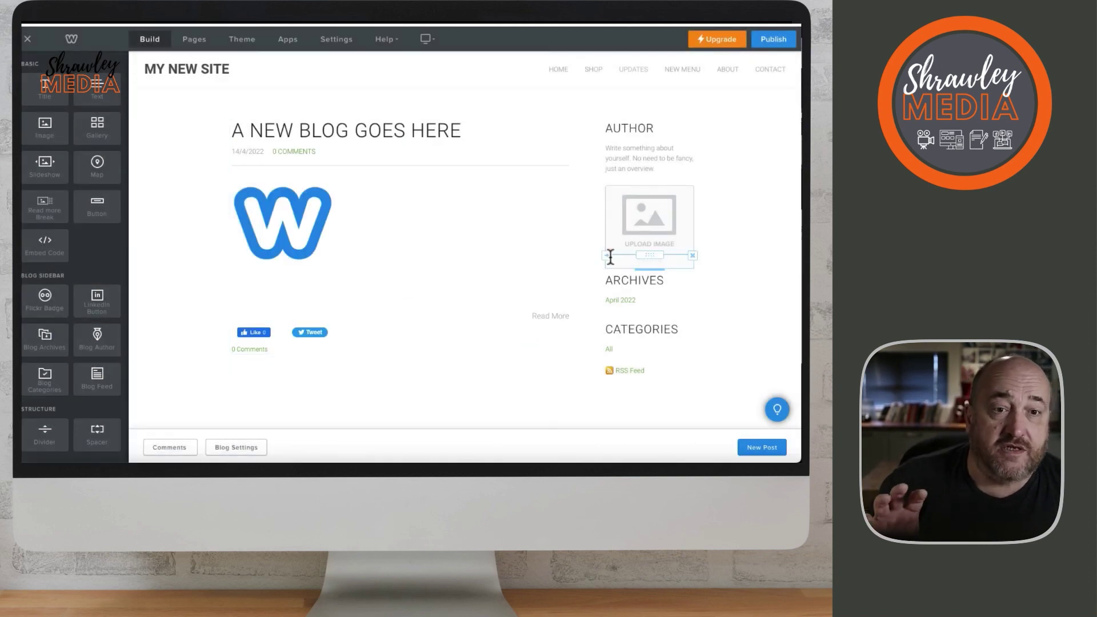